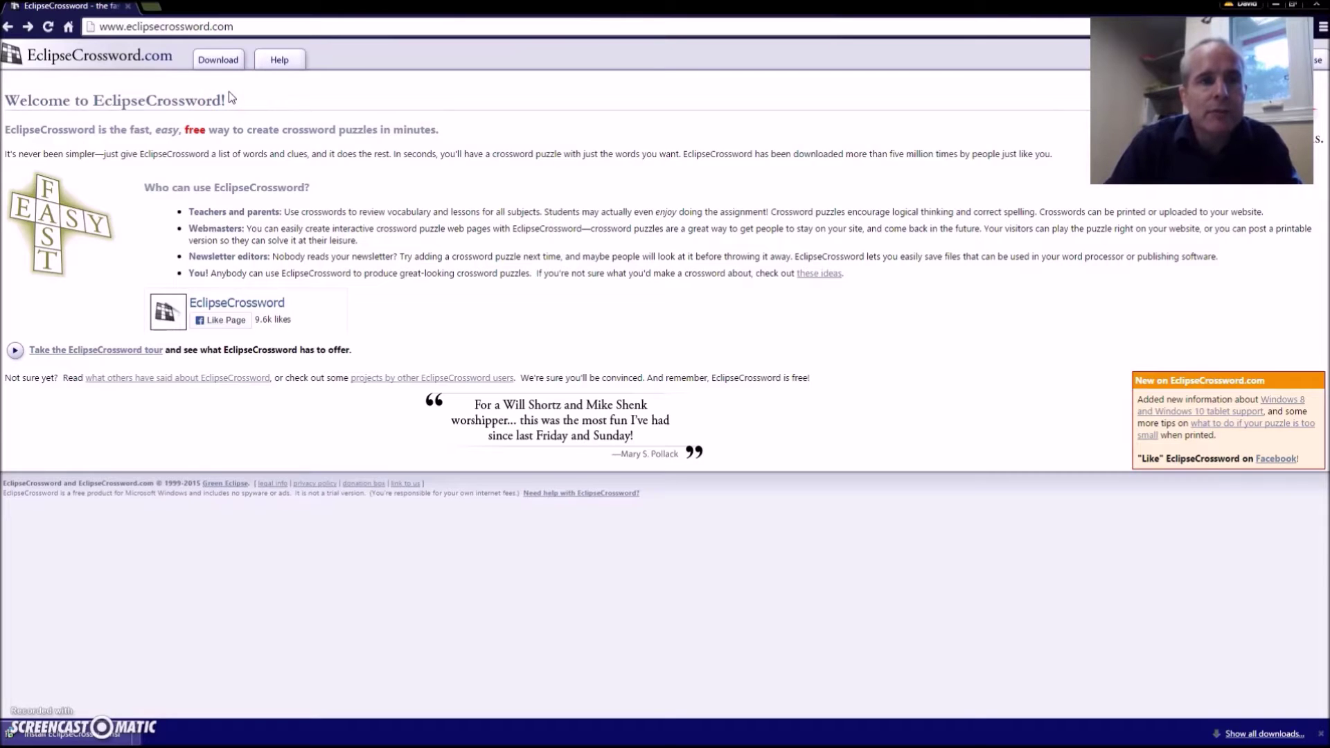
Download the EclipseCrossword program from the eclipsecrossword.com website
click(220, 62)
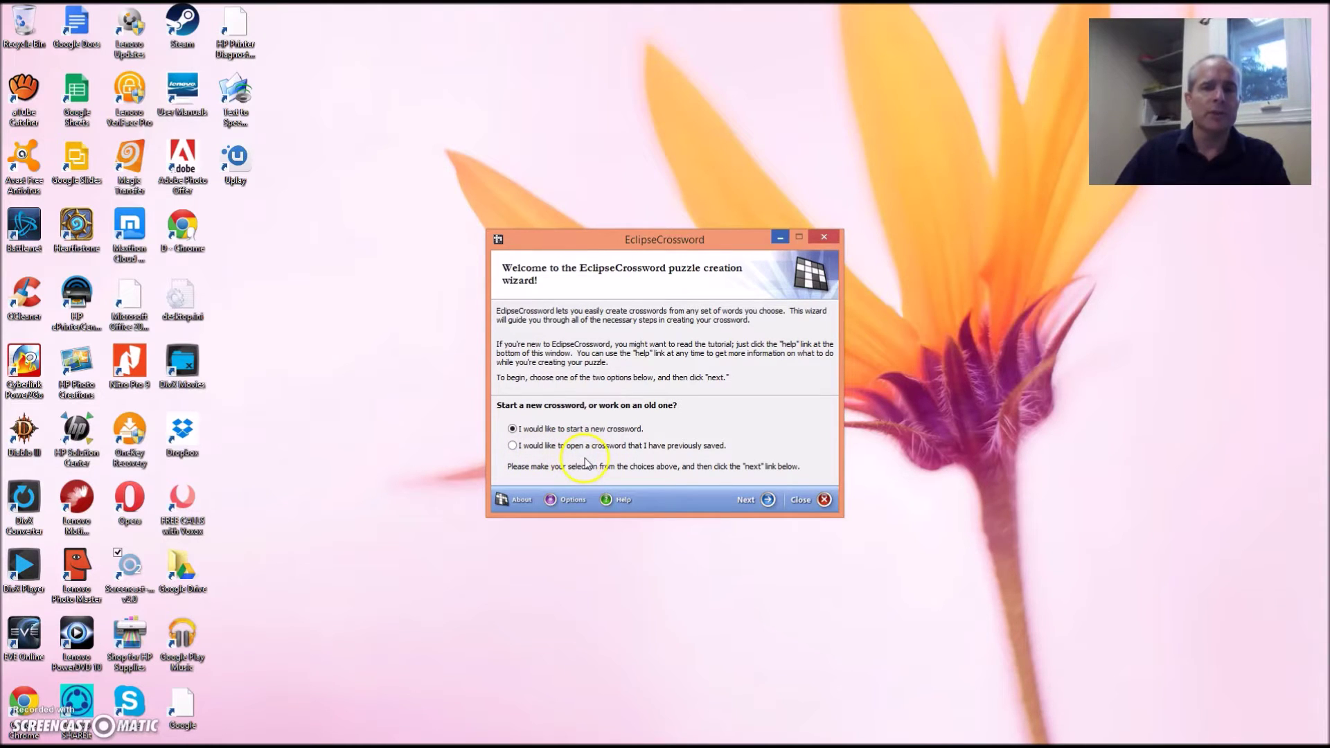
Start a new crossword with a word list created from scratch
click(768, 500)
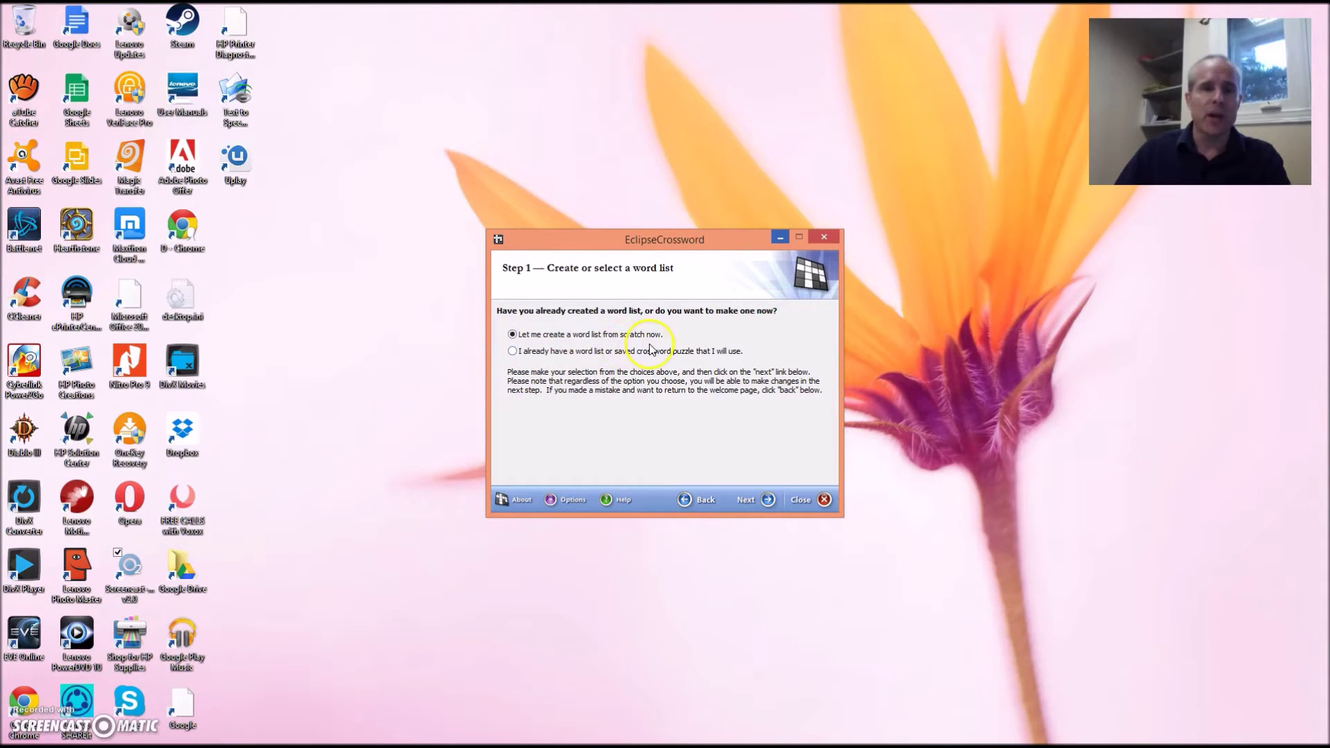
click(752, 500)
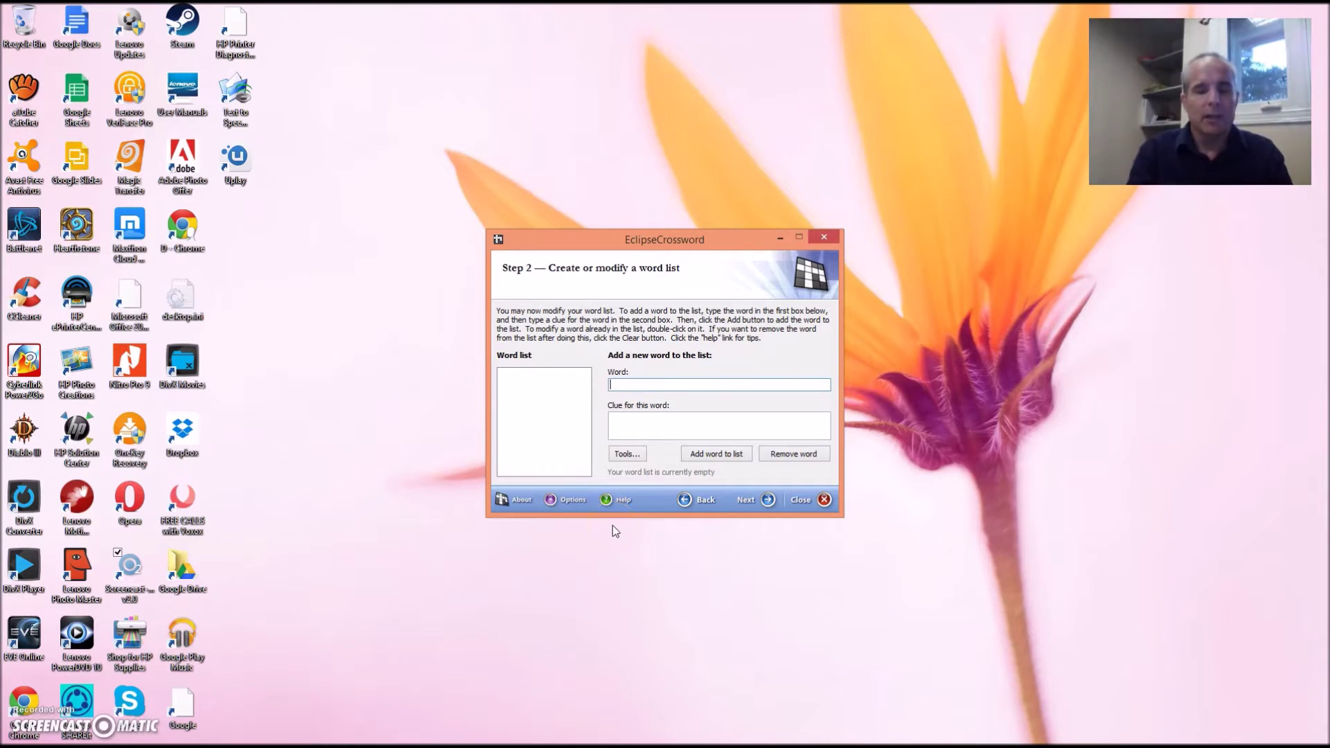
Add CONVENIENCES with the clue 'somethings that make life easier' as the first word
text(conve)
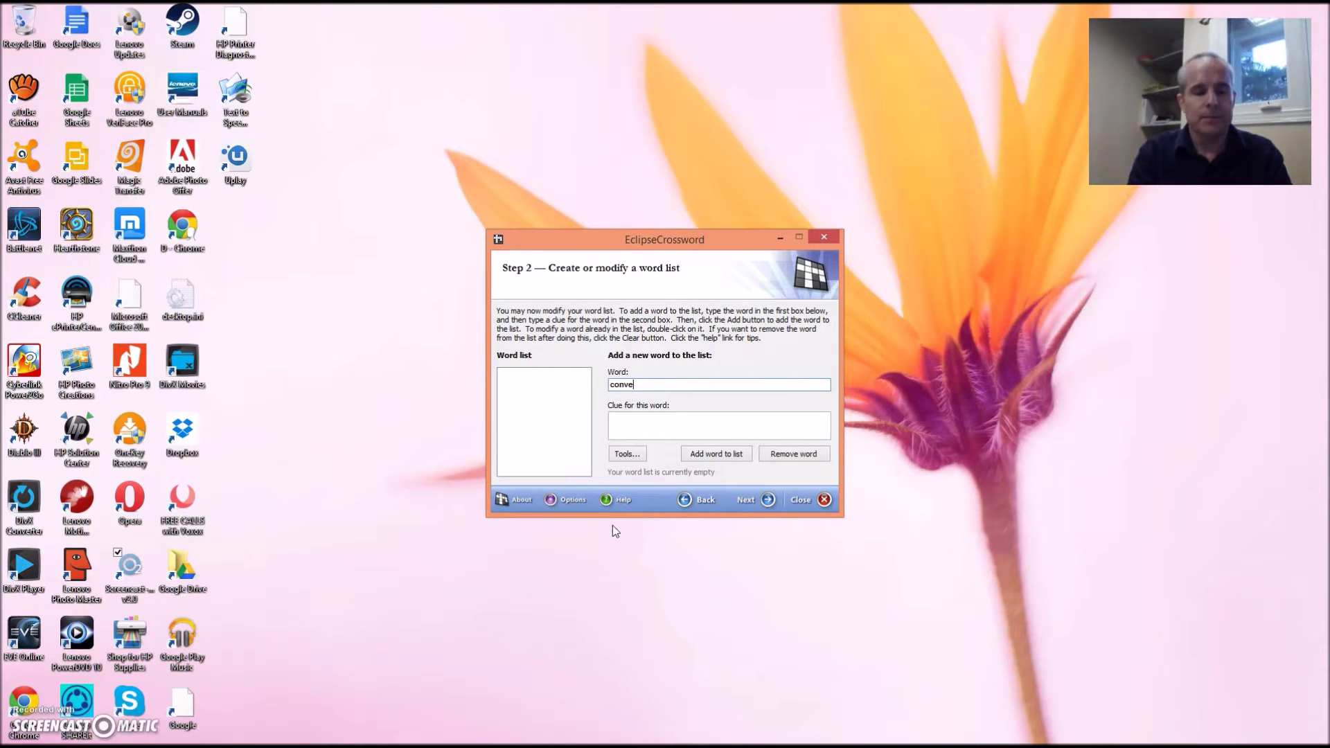
text(niences)
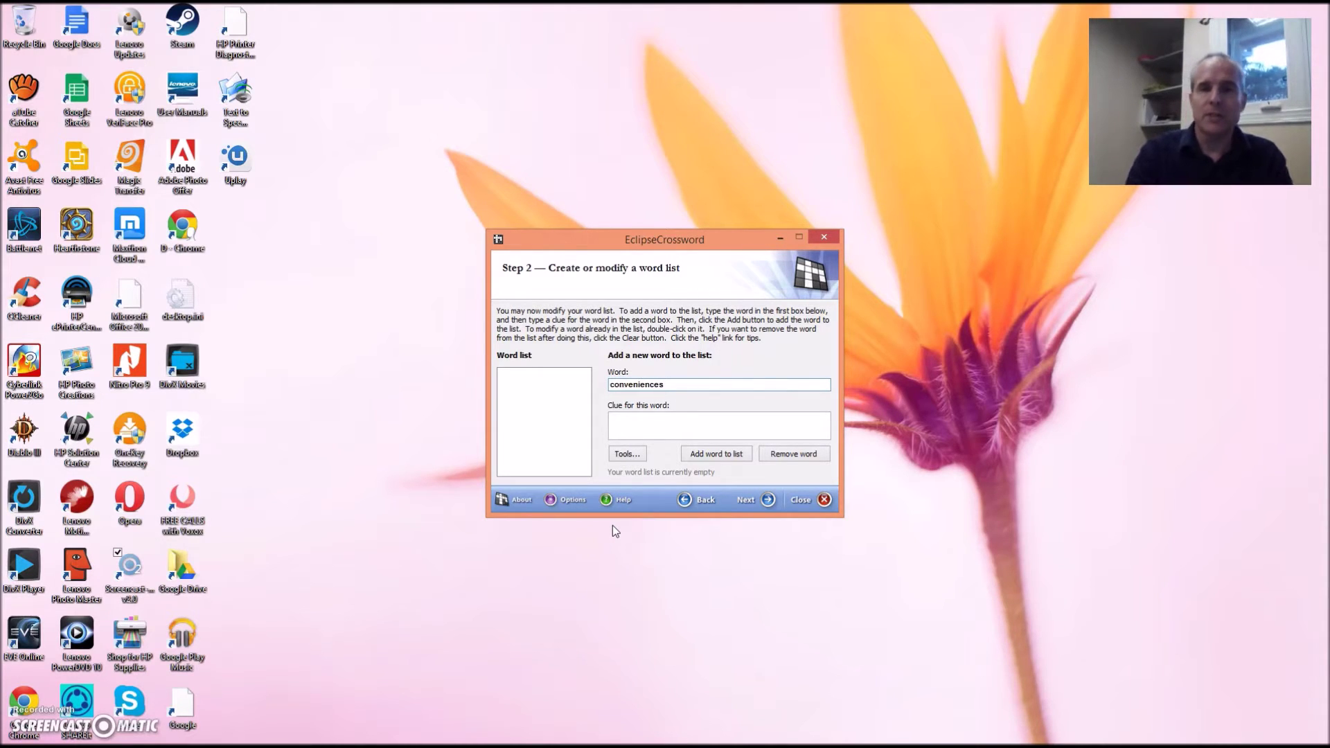
click(694, 431)
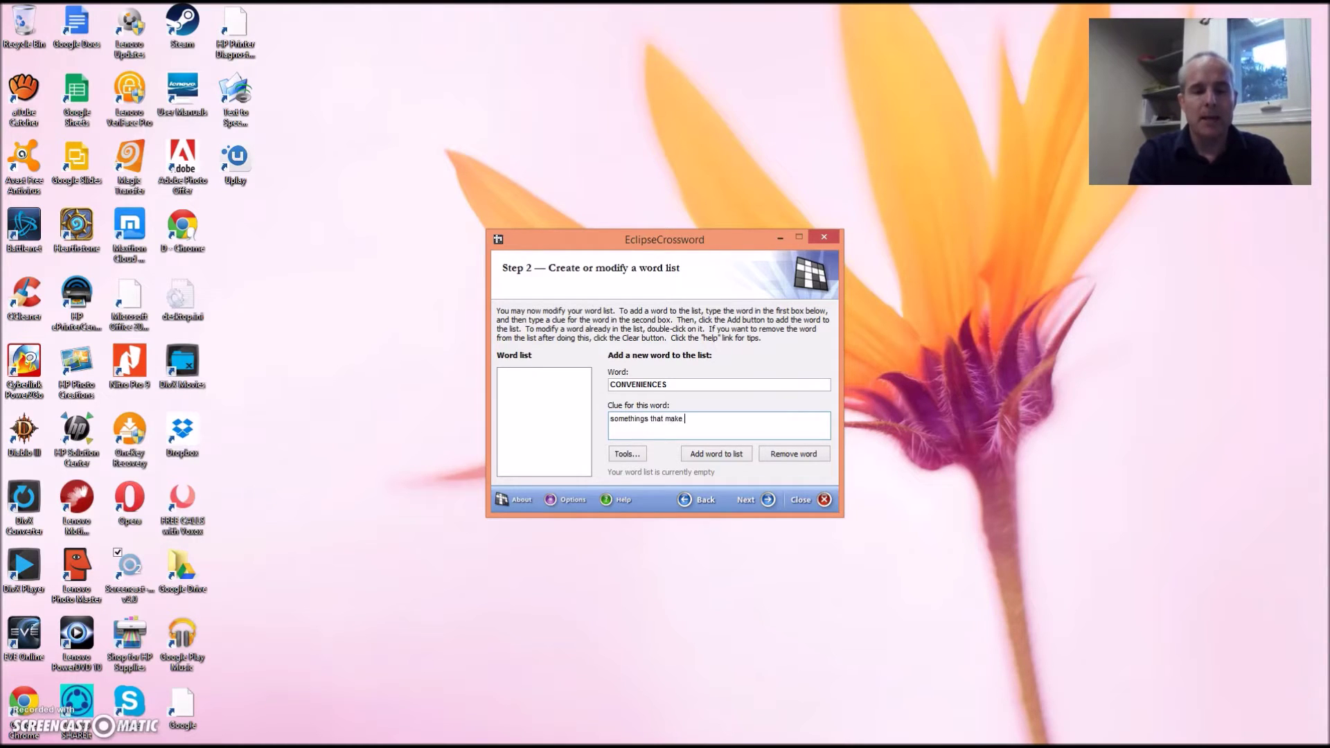
text(ier)
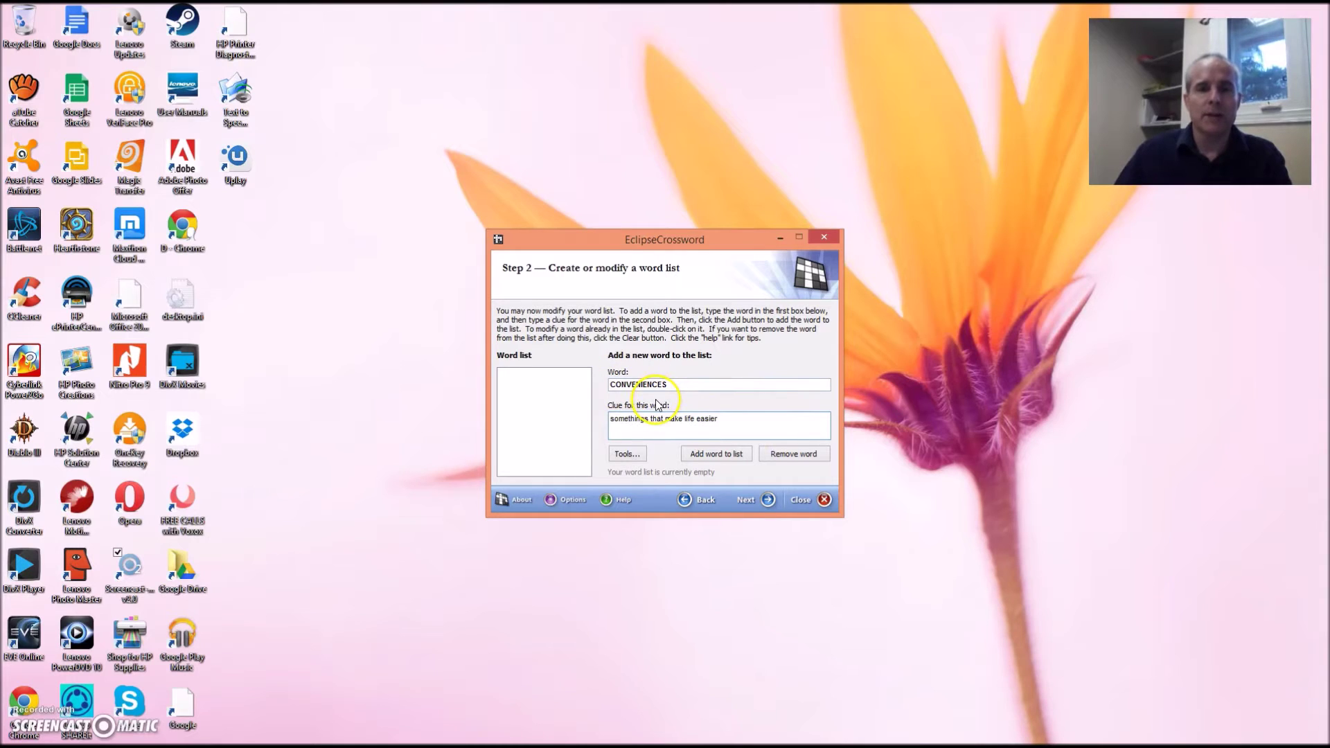
click(713, 455)
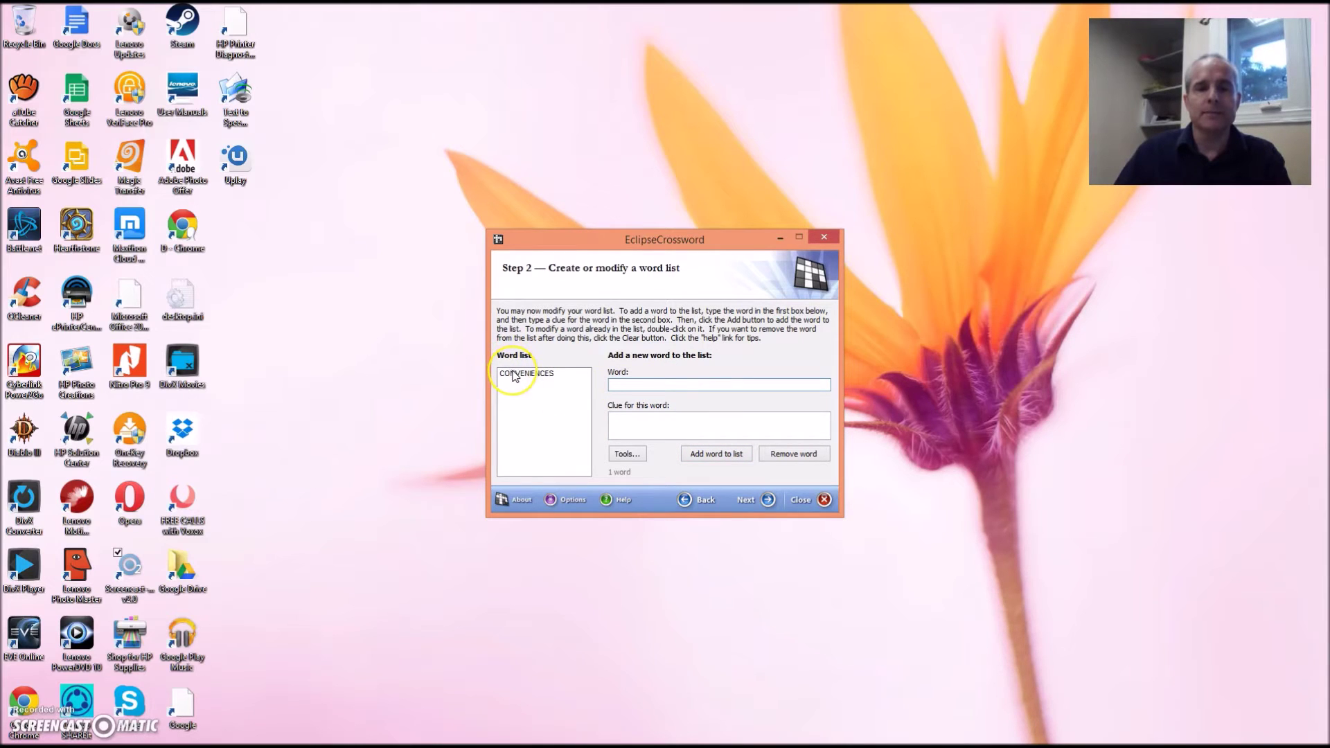
Finish the nine-word list, then remove DECLINE to leave eight words, ALLOWED through SOCIALIZE
click(534, 411)
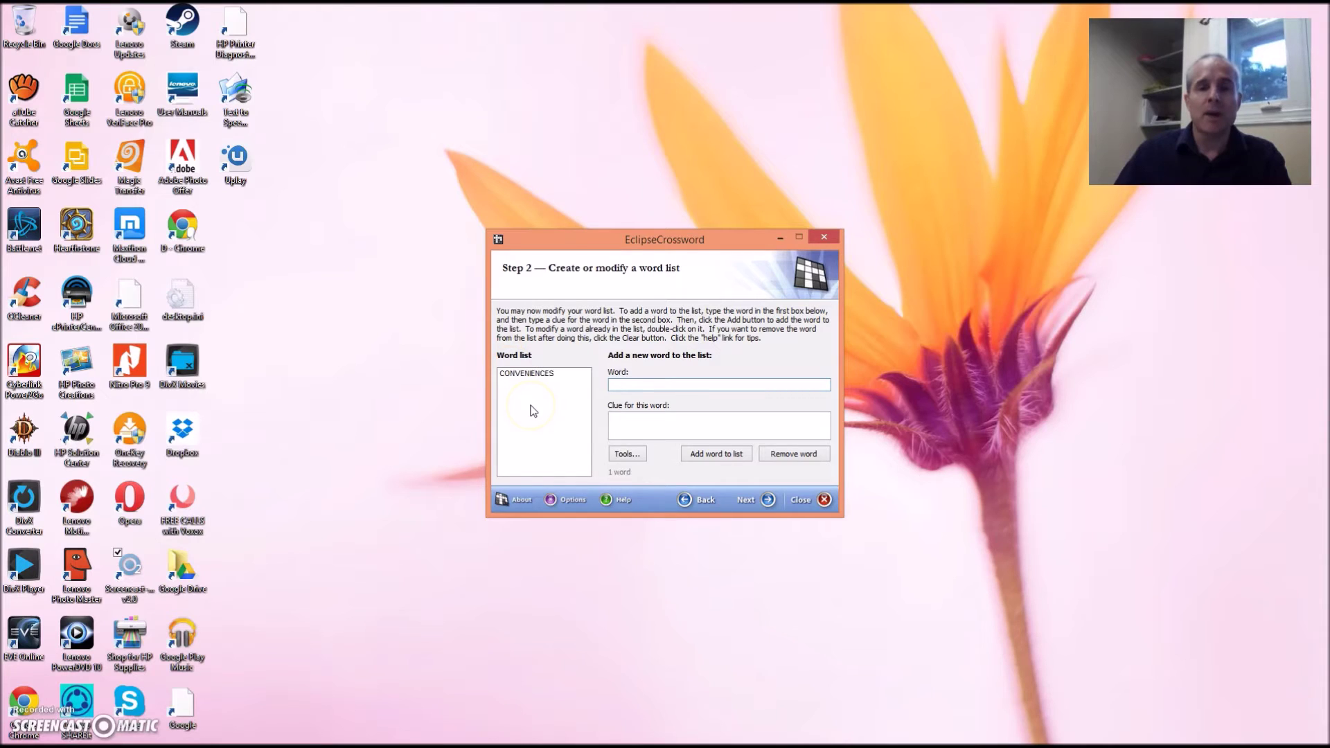
drag(533, 411, 551, 455)
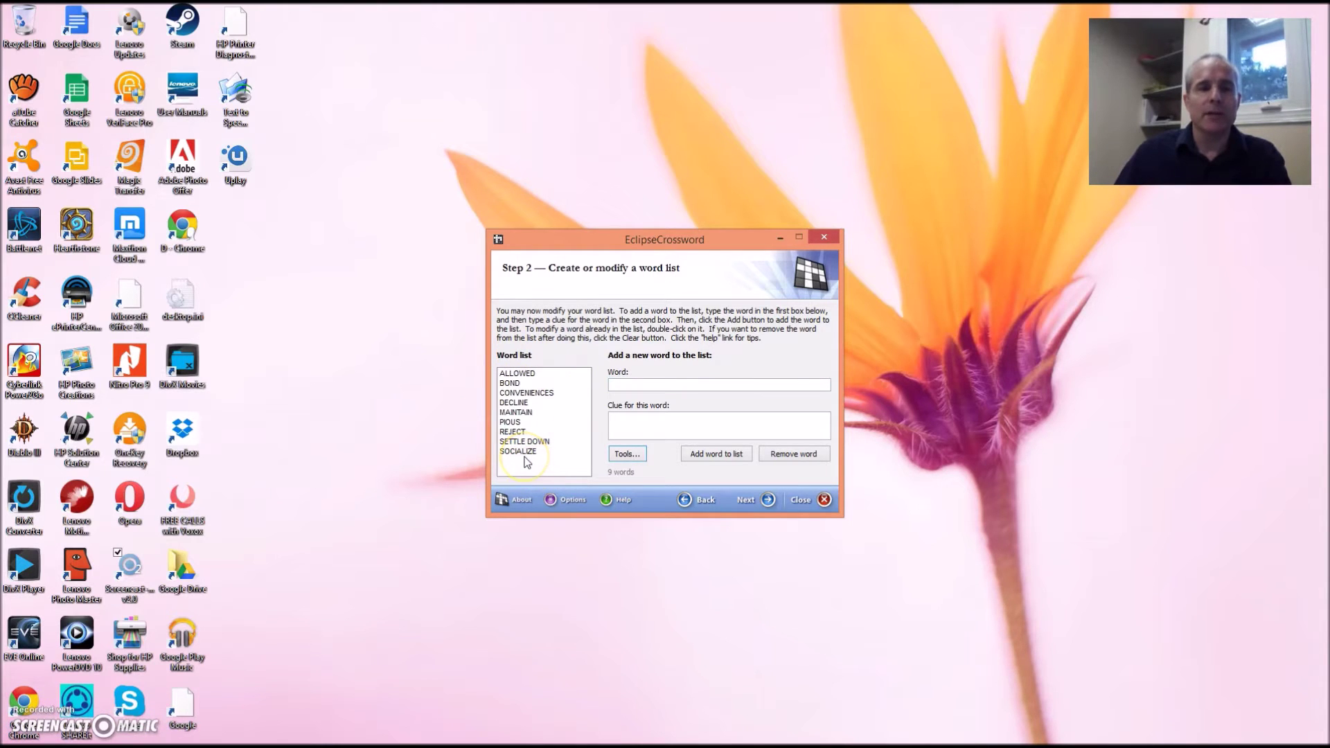
click(523, 461)
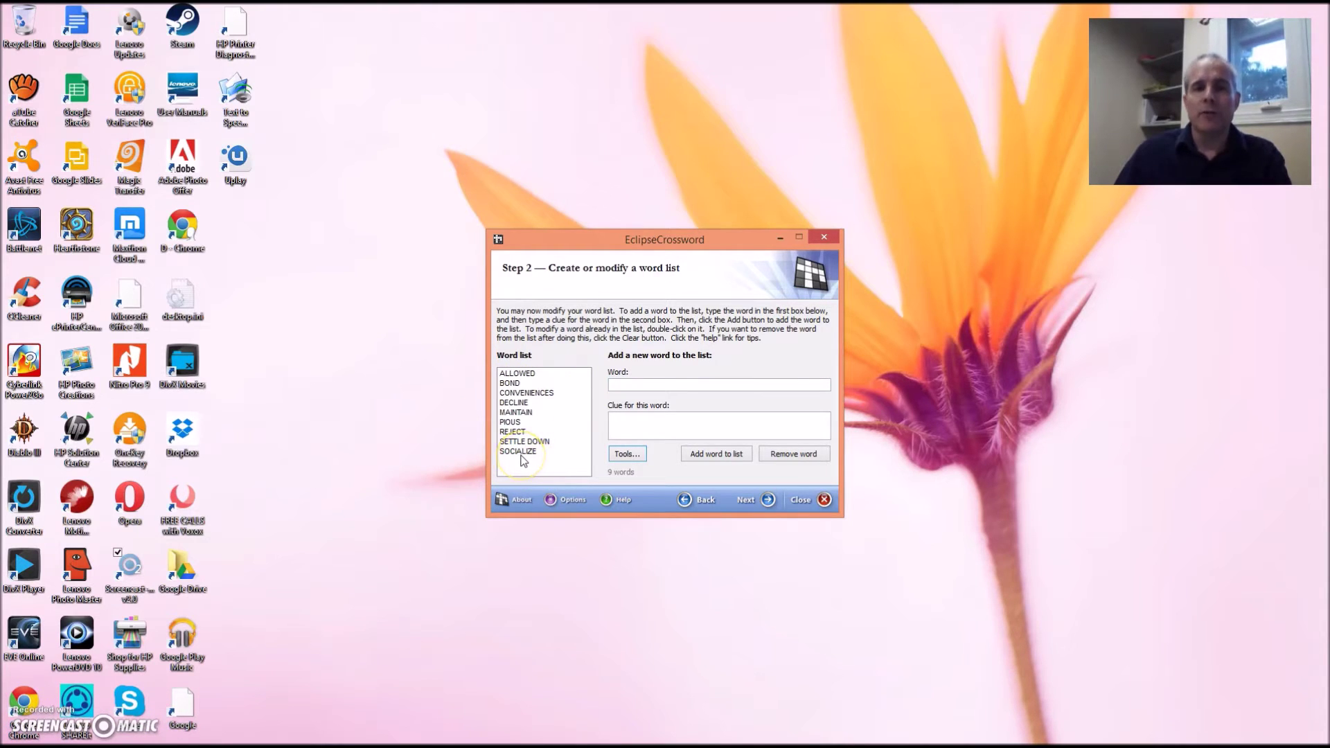
click(506, 403)
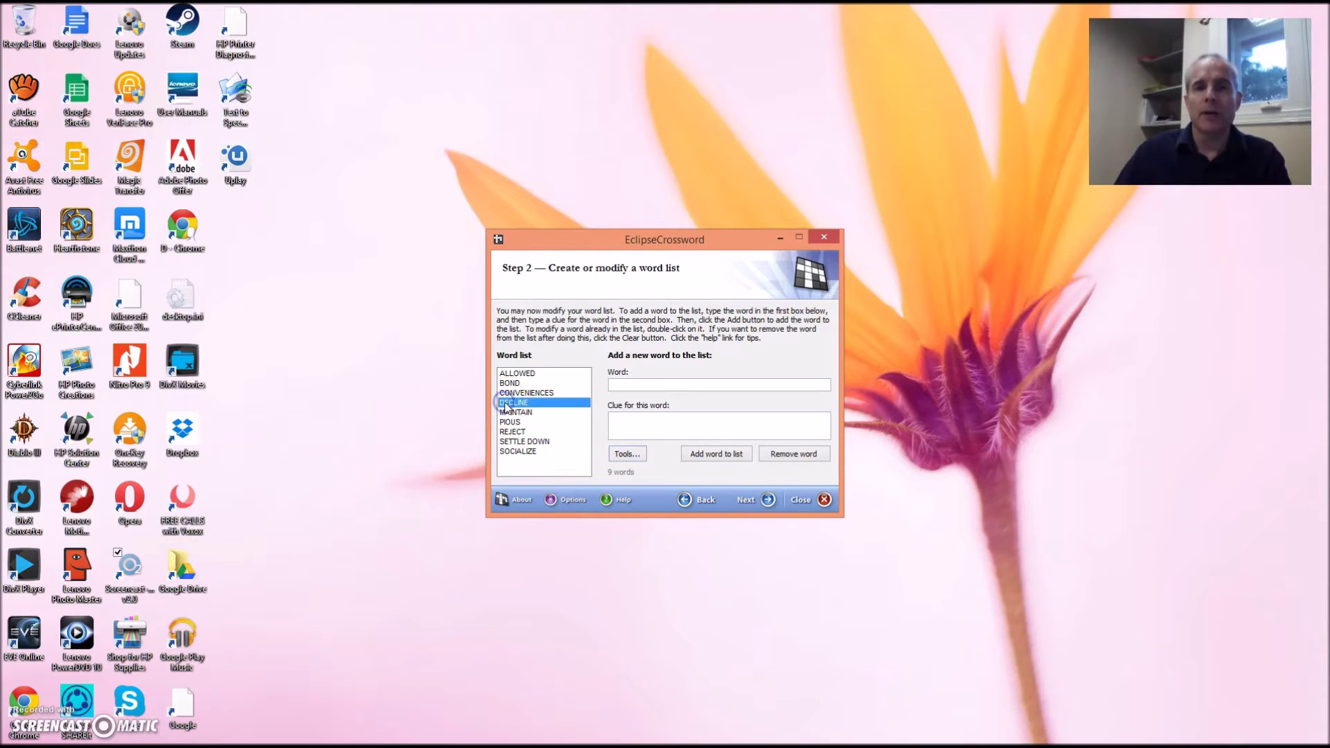
click(794, 457)
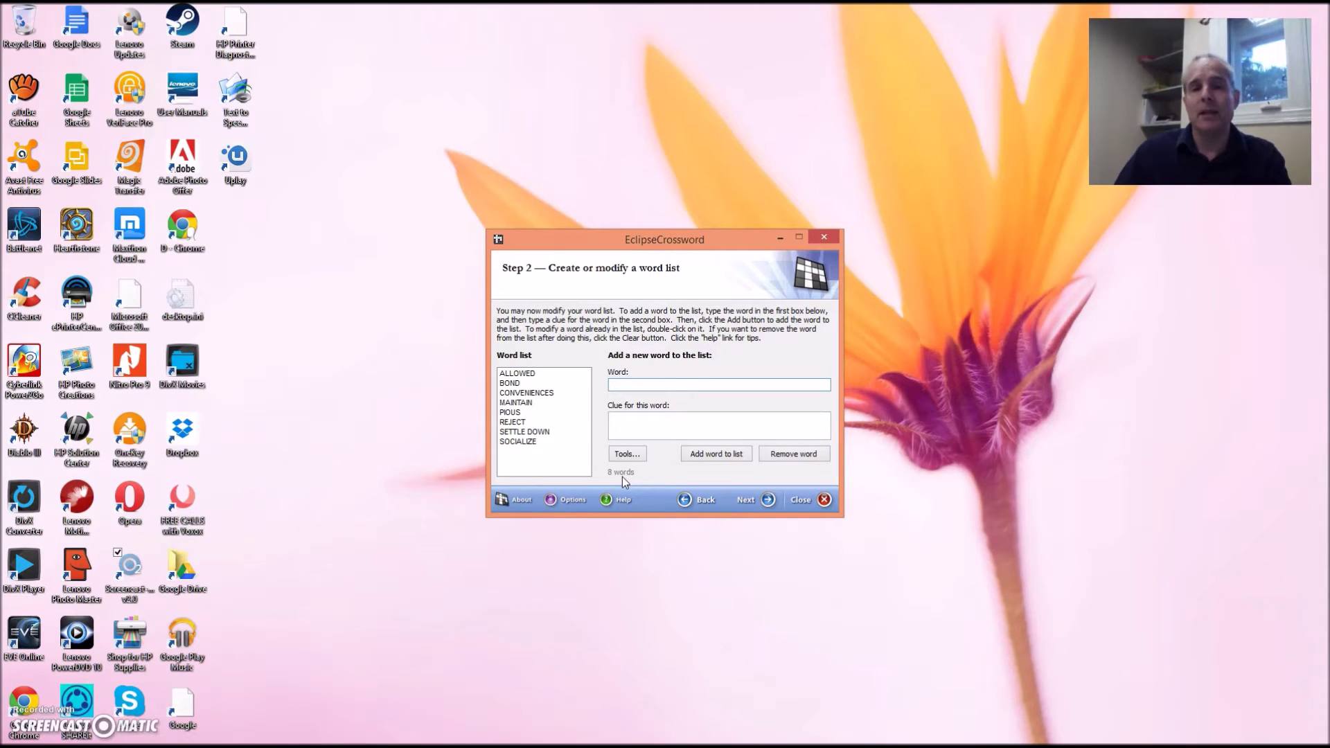
click(767, 501)
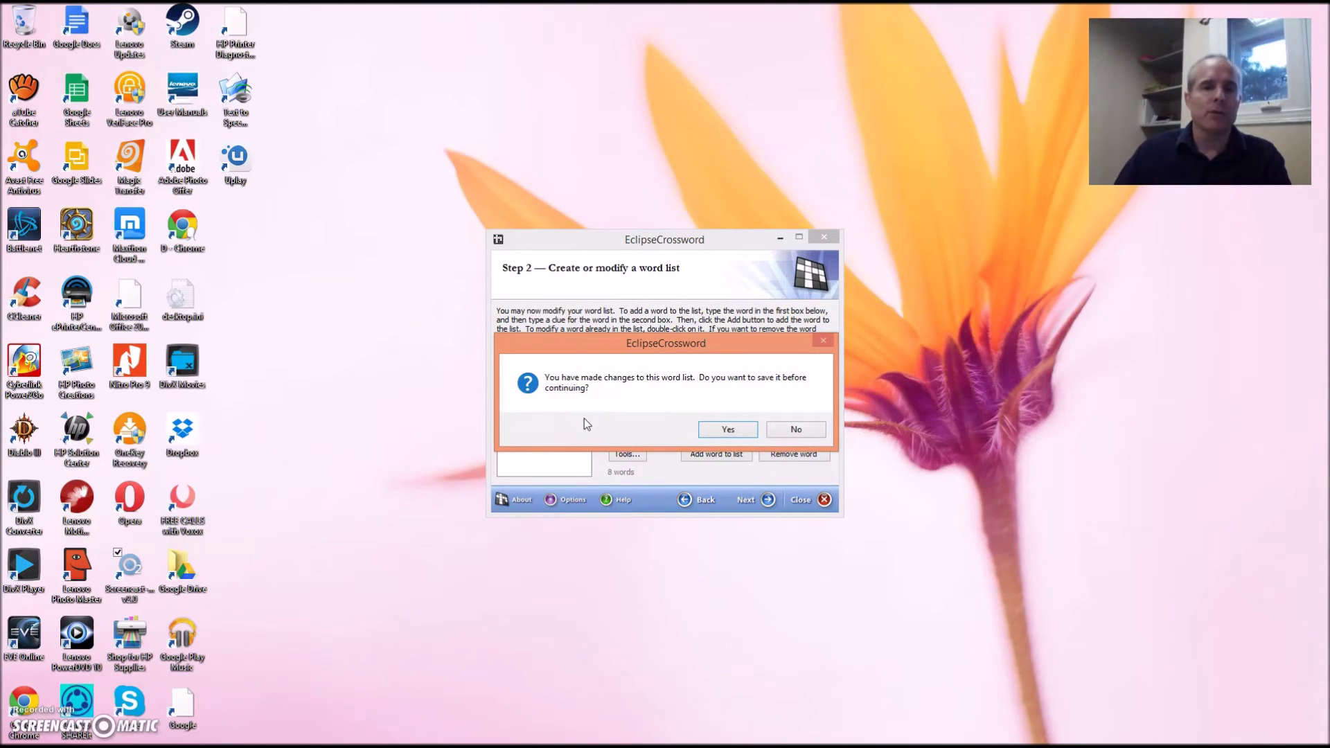
Save the word list over vocab list 1.ewl, confirming the replacement
click(728, 429)
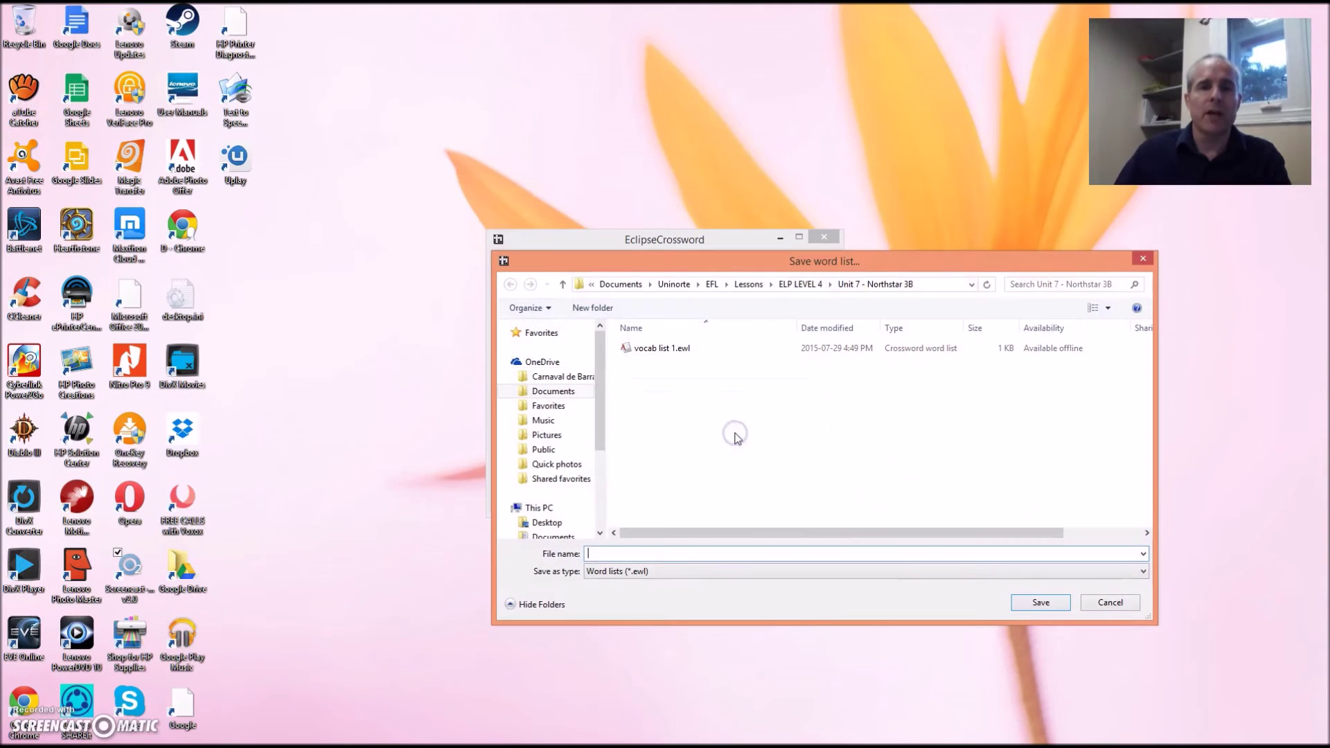
click(652, 350)
click(1032, 603)
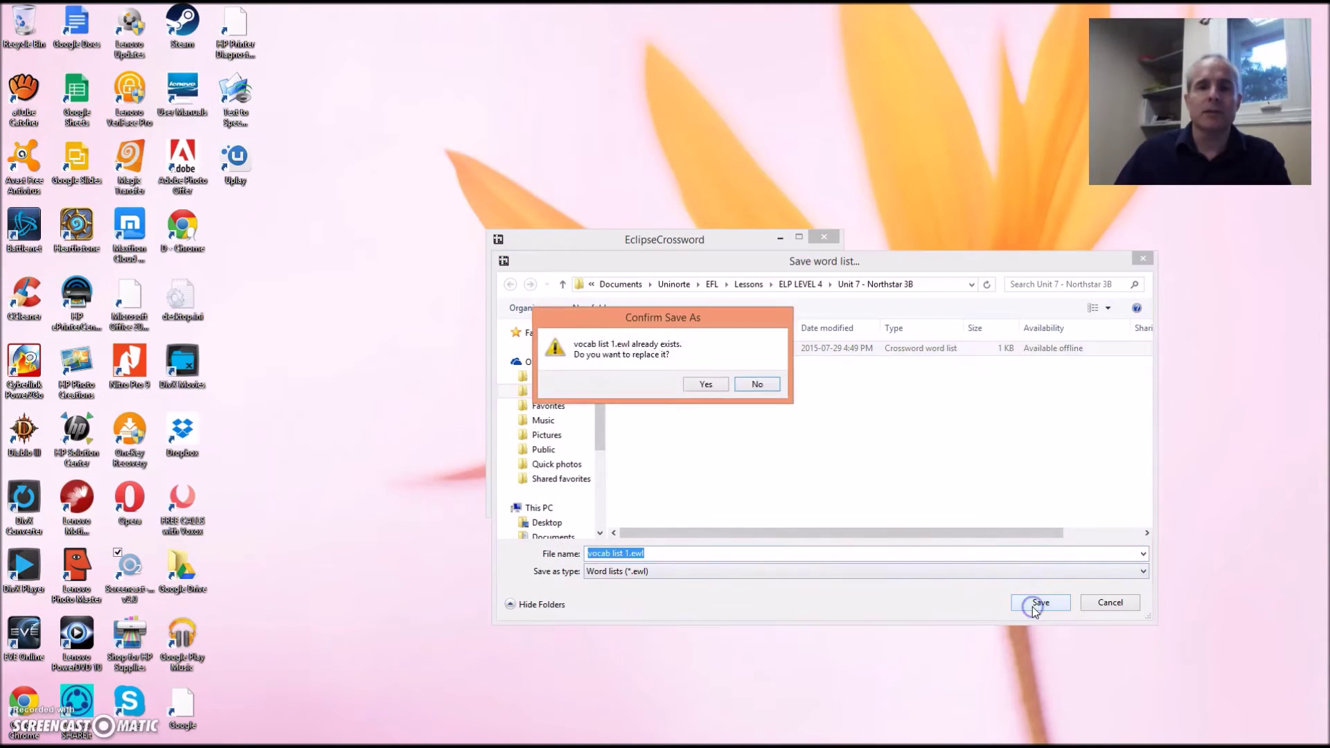
click(713, 385)
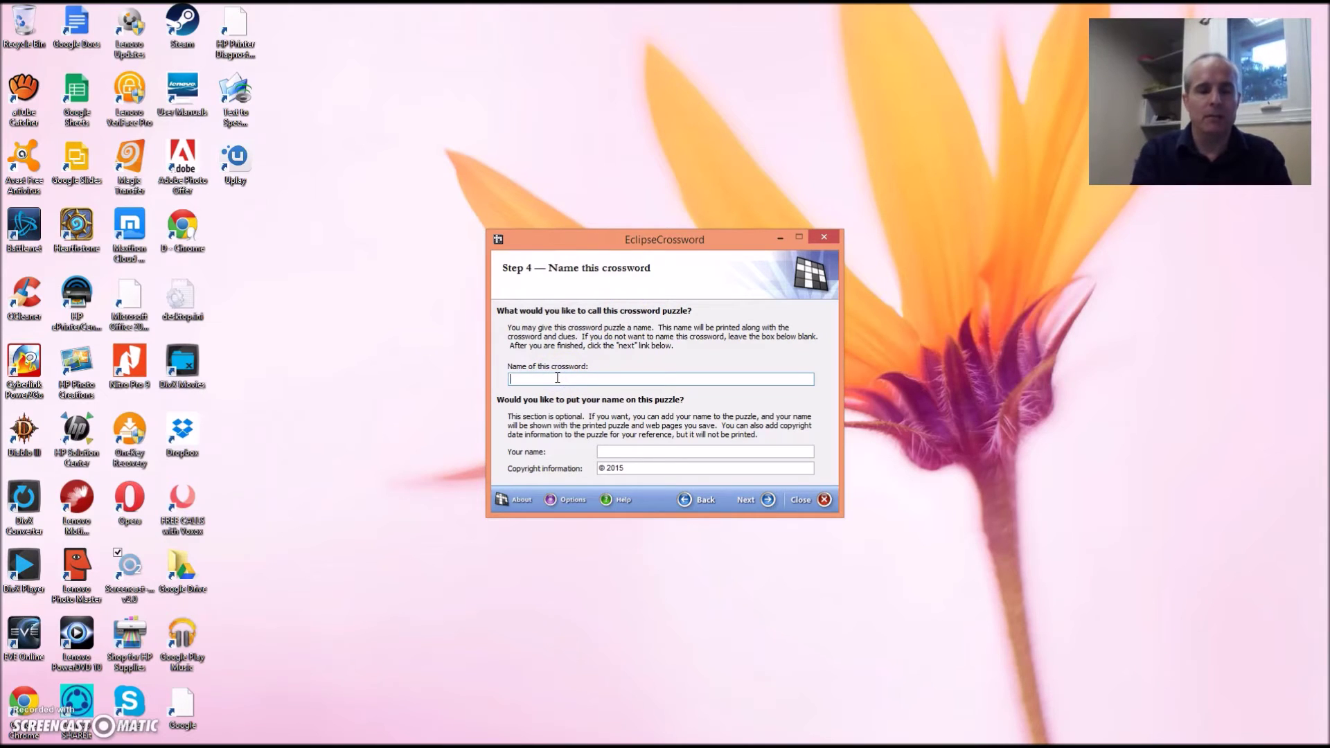
Enter the author's name for the puzzle and continue to the size step
text(4)
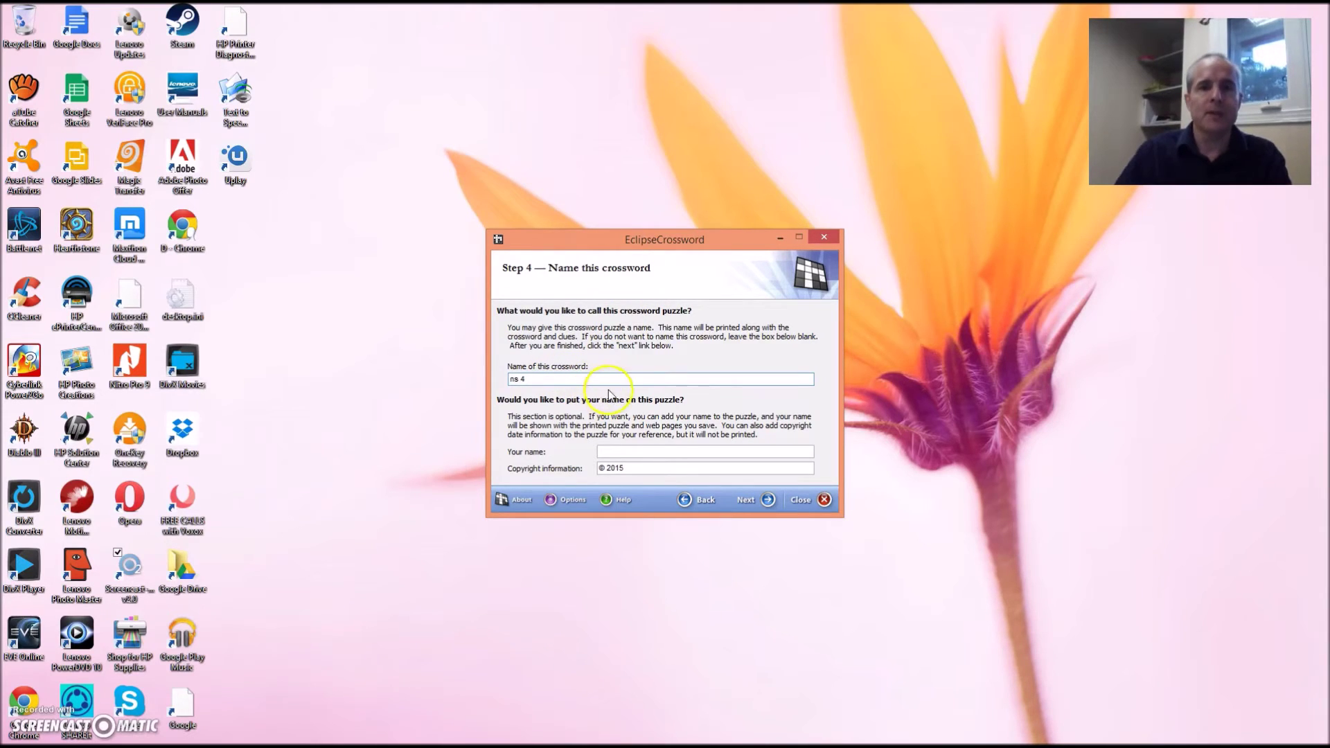
click(627, 452)
text(dd)
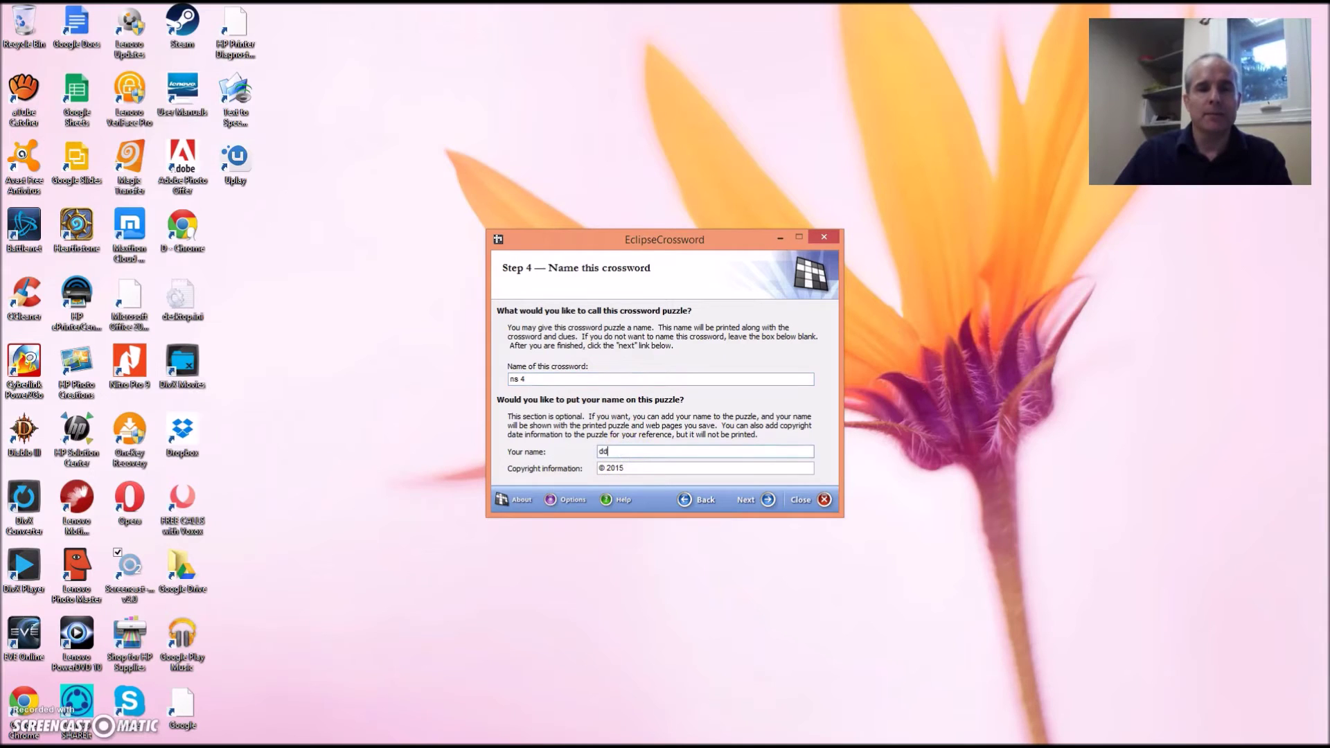
click(764, 499)
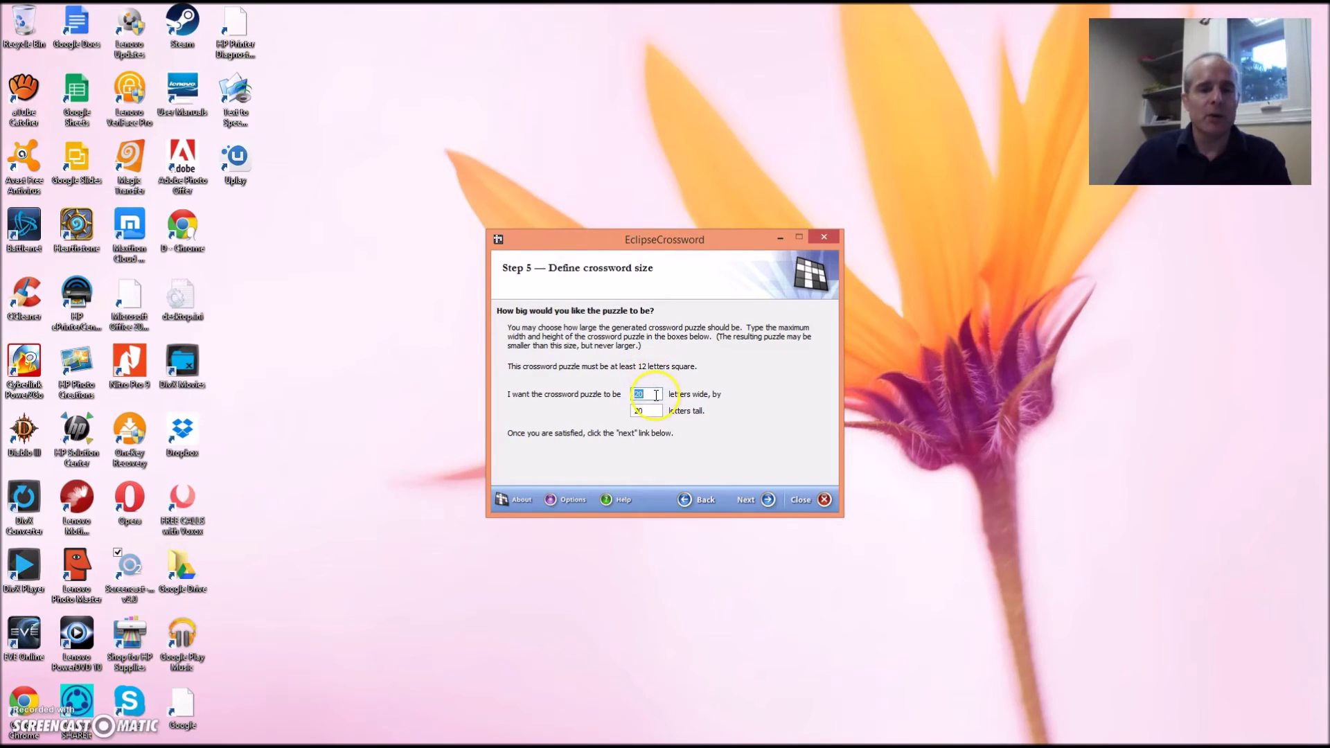
Set width and height to 15, generate the crossword, and accept the 13x13 result
text(15)
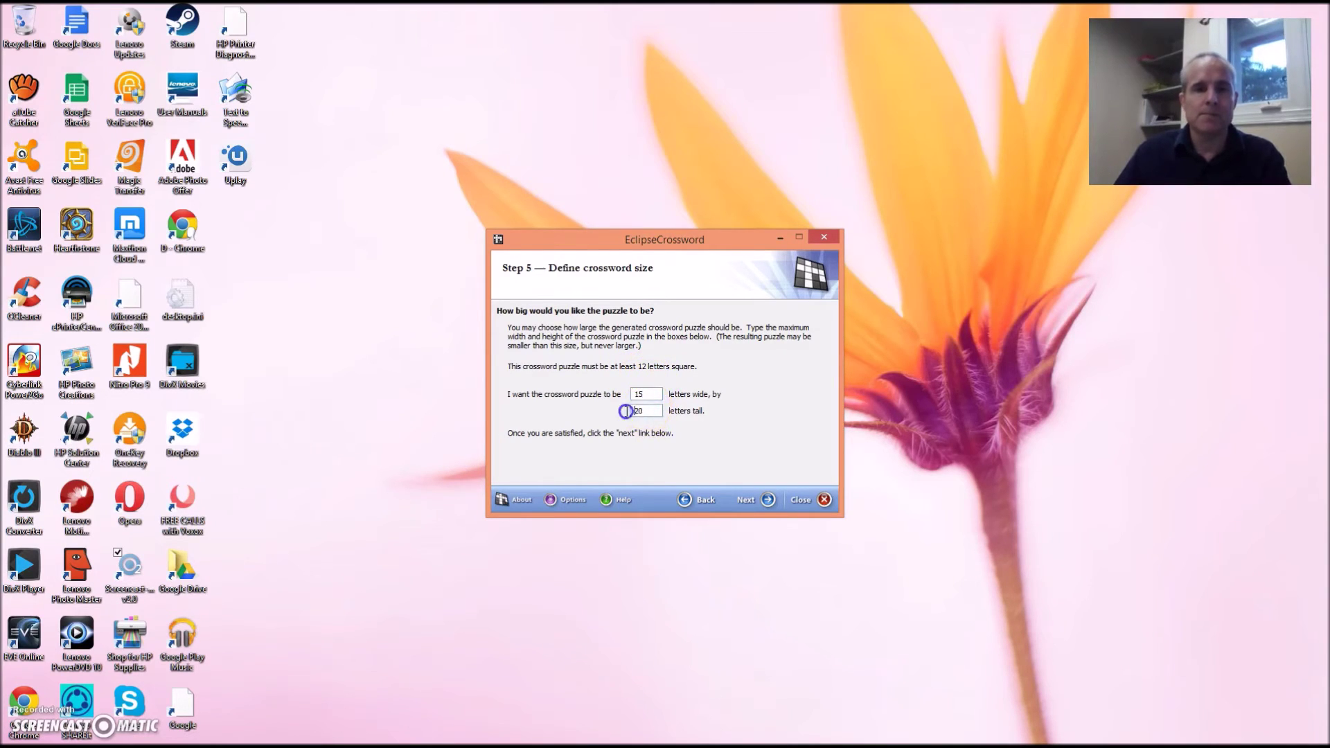
click(647, 412)
text(15)
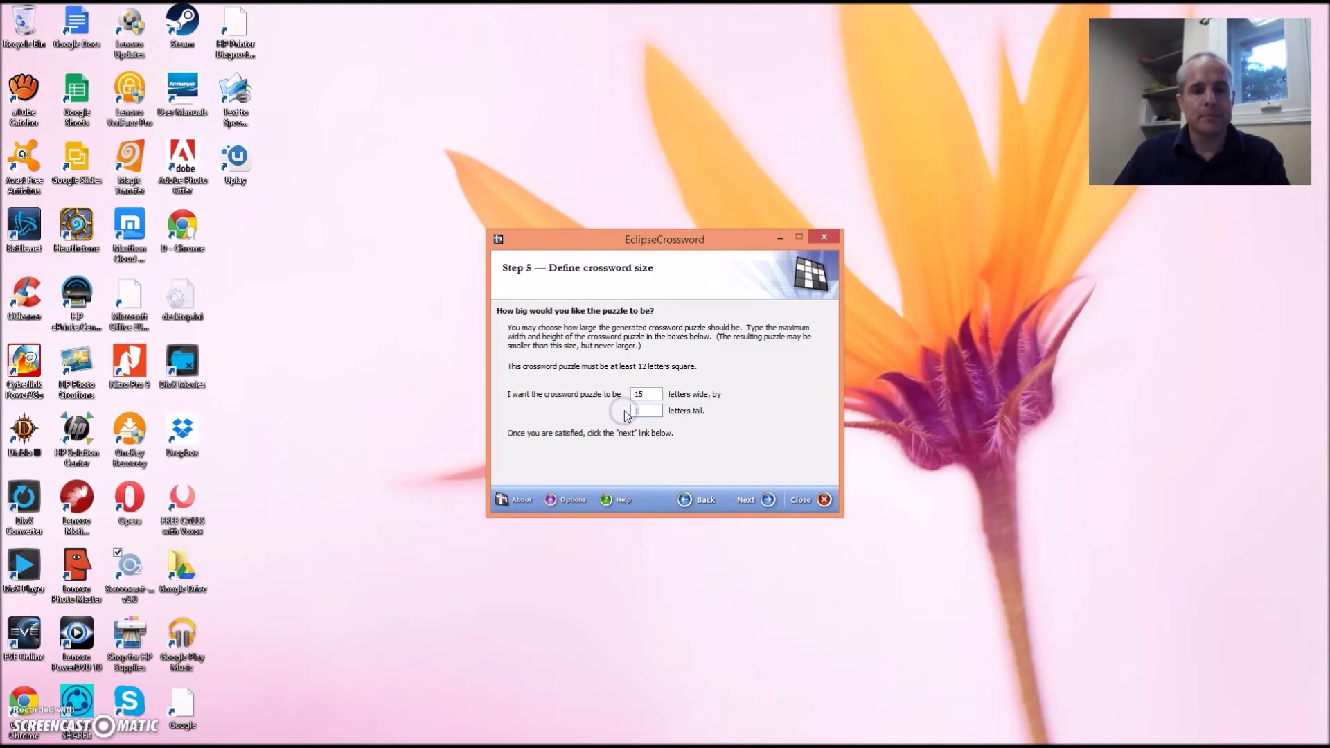
click(758, 504)
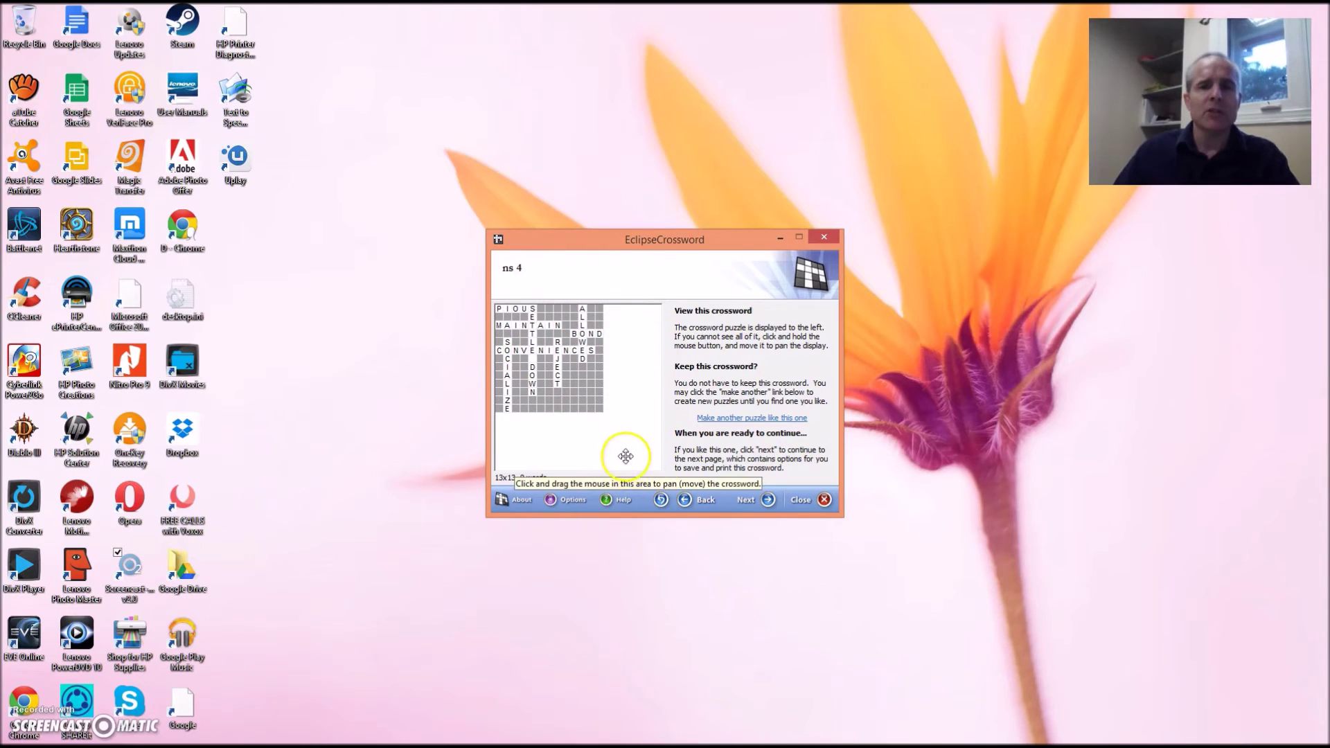
click(761, 499)
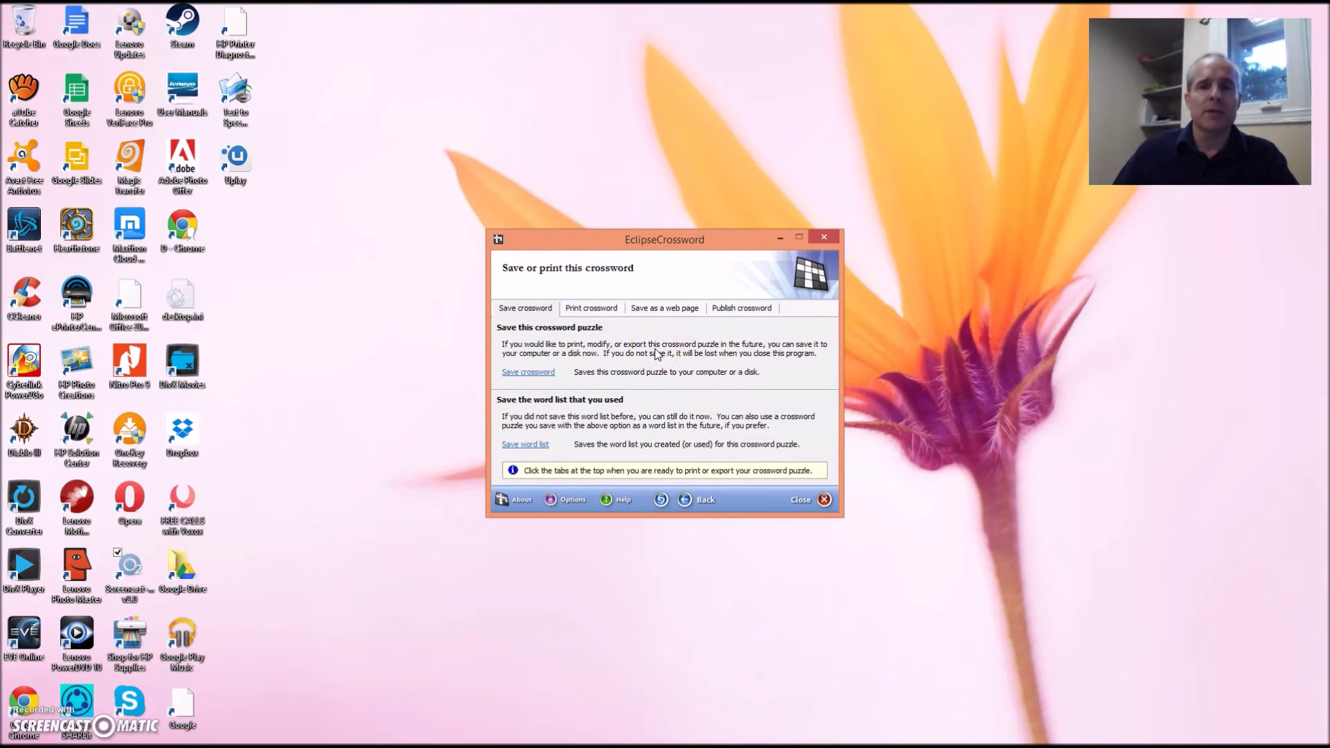
Save the puzzle as an interactive JavaScript web page in the Unit 7 - Northstar 3B folder
click(663, 310)
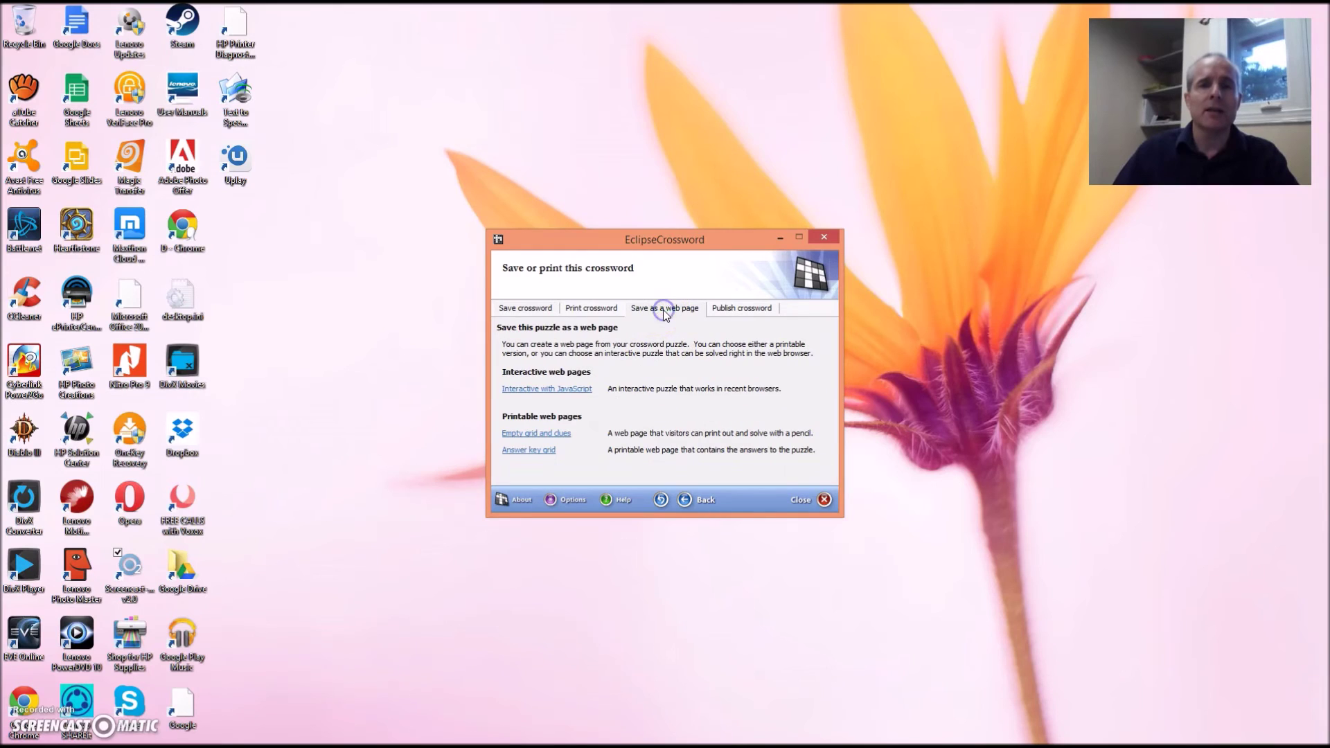
click(557, 399)
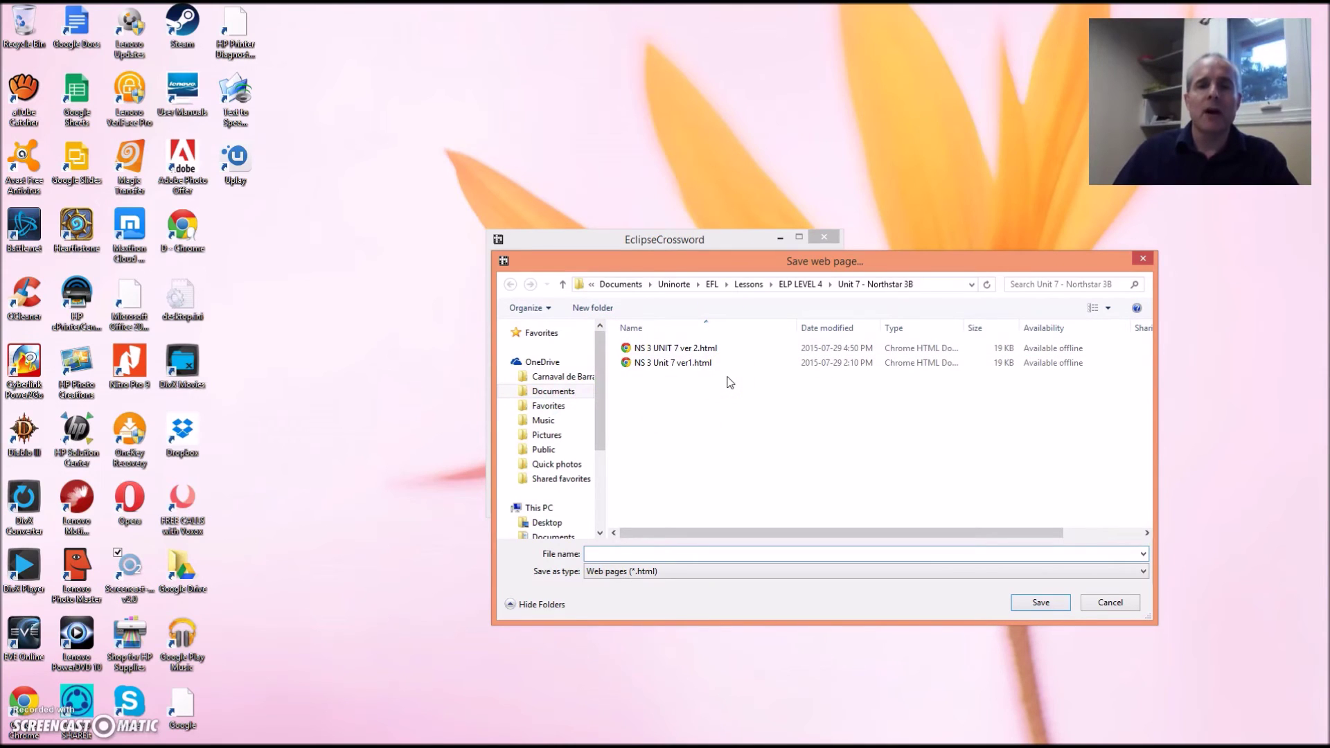
click(708, 554)
text(sdsds)
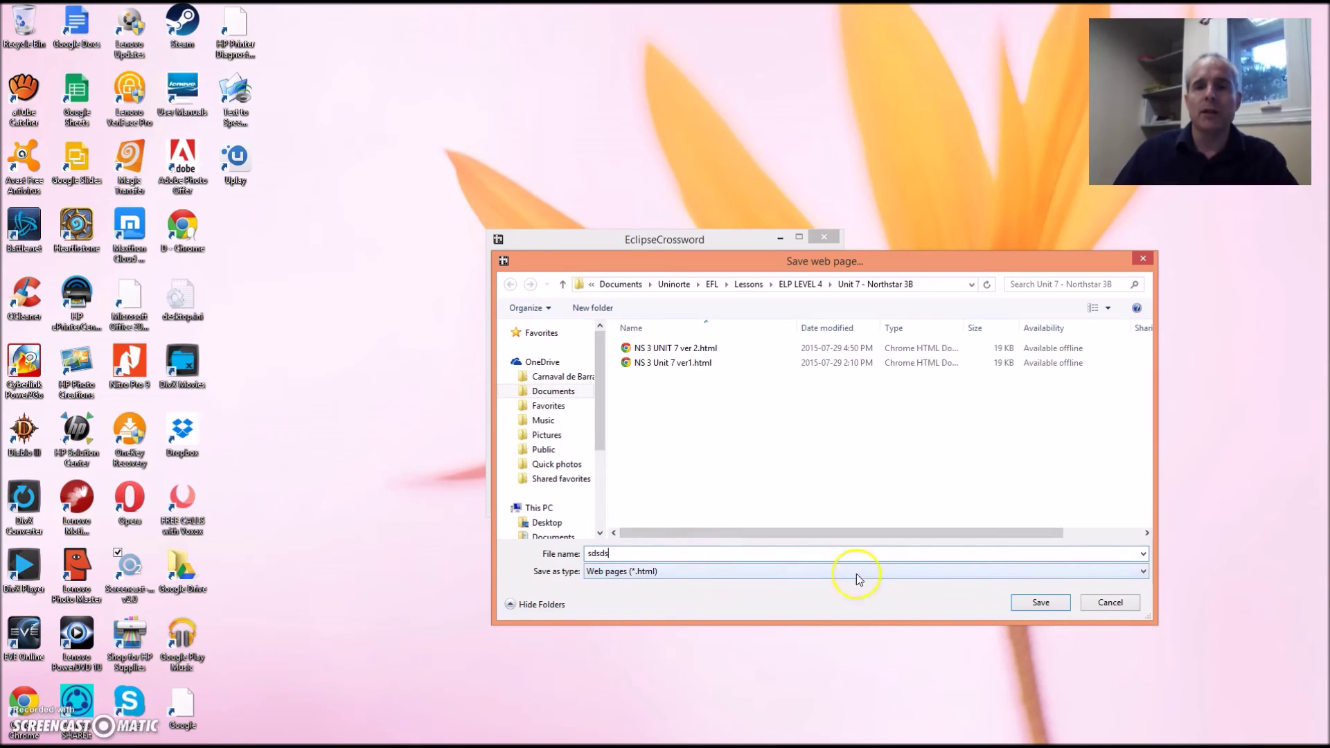
click(1040, 602)
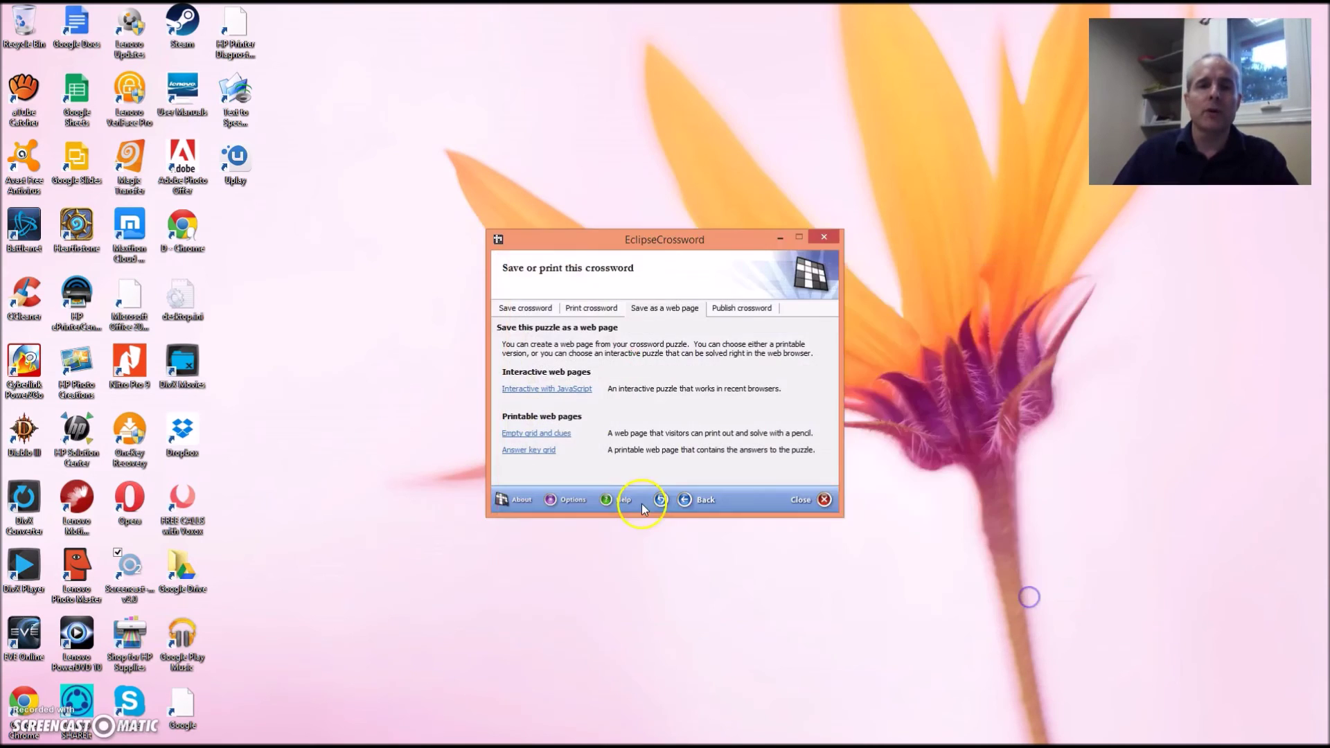
click(638, 502)
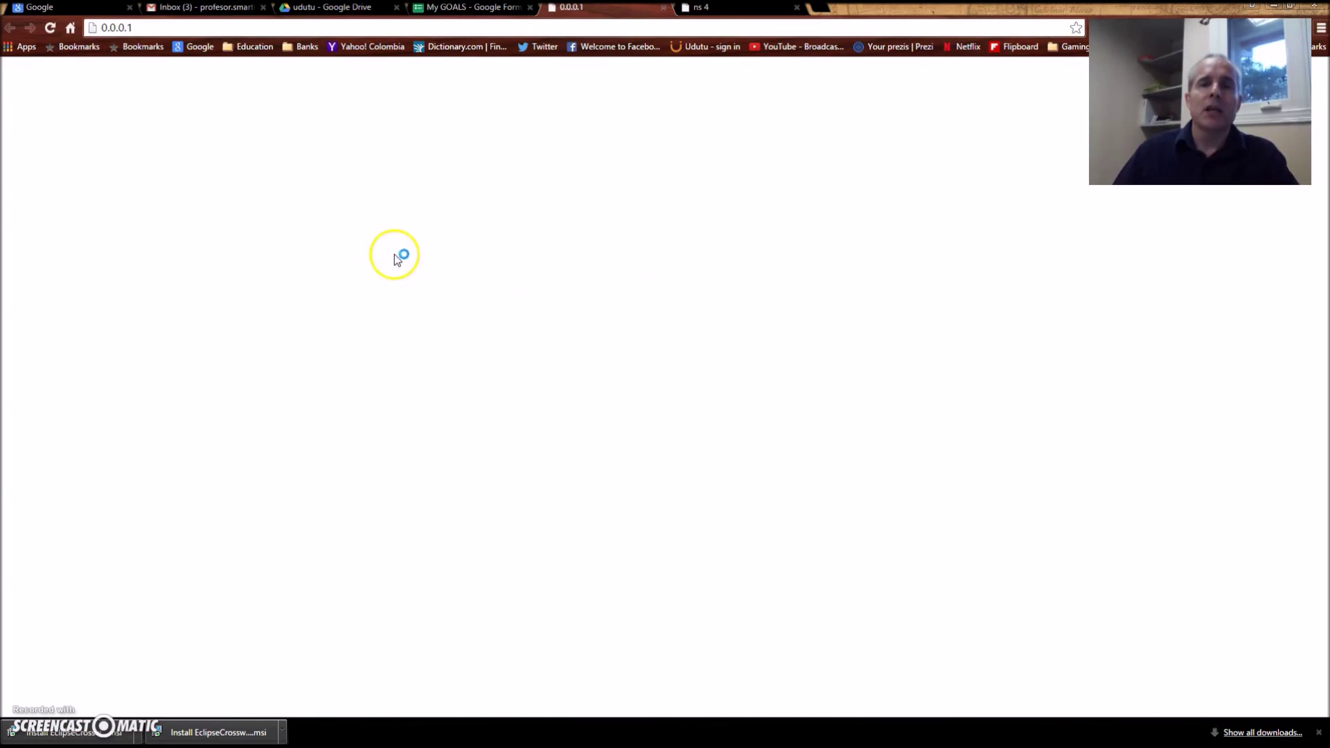
Close the broken 0.0.0.1 tab to return to Google Drive
click(663, 8)
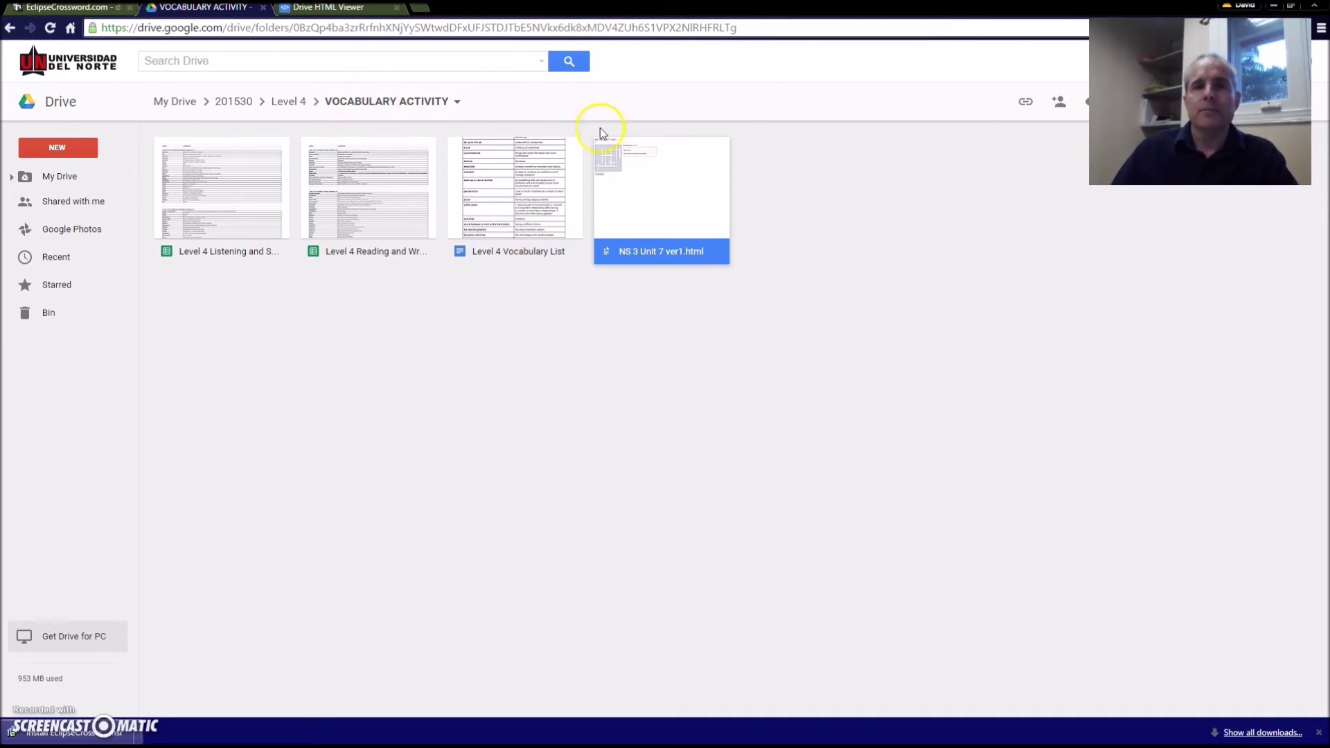
Cancel an upload attempt and open NS 3 Unit 7 ver1.html in Drive HTML Viewer
right_click(853, 235)
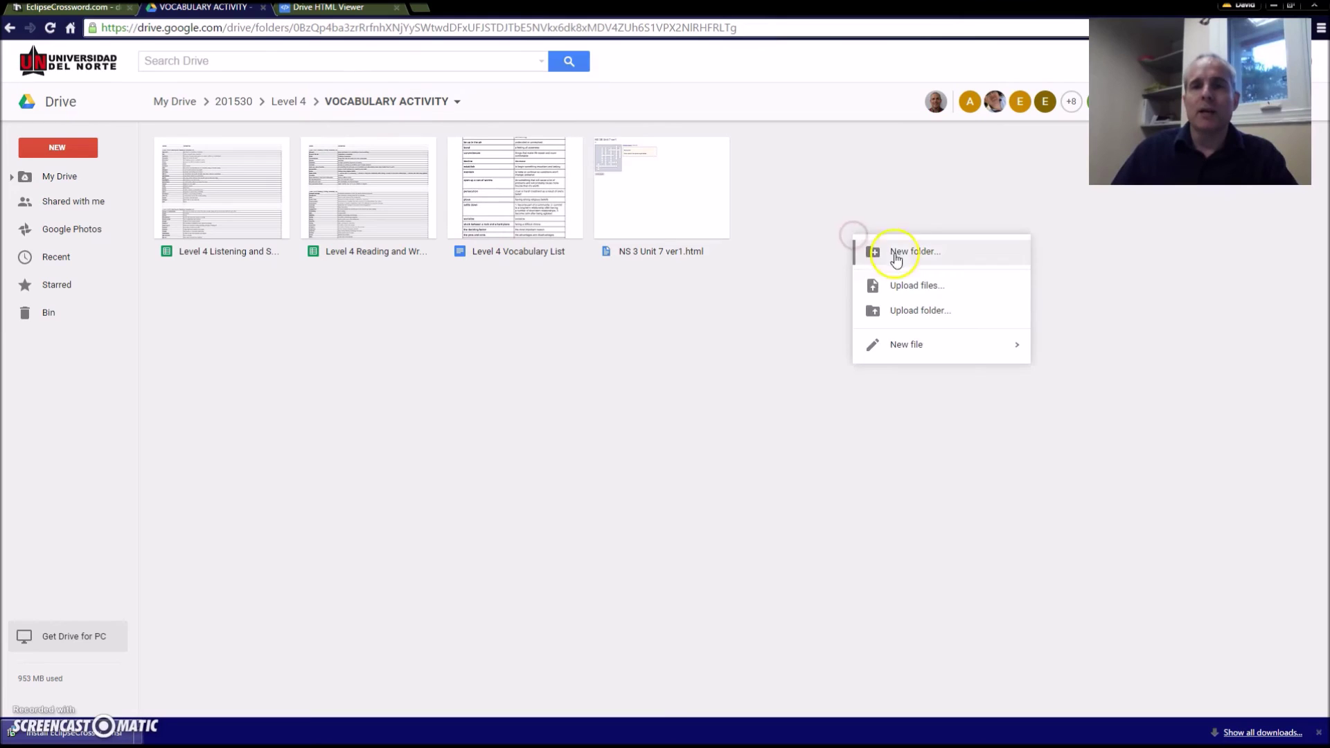
click(927, 289)
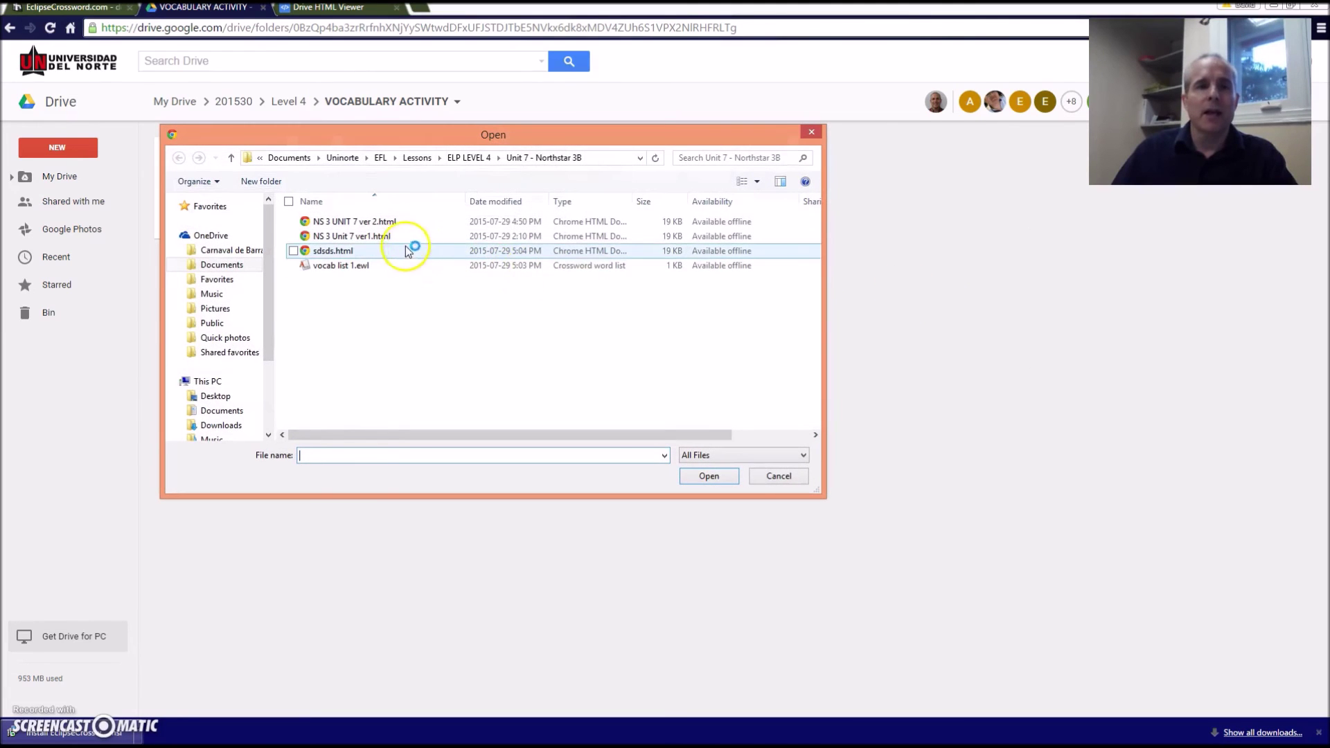
click(407, 223)
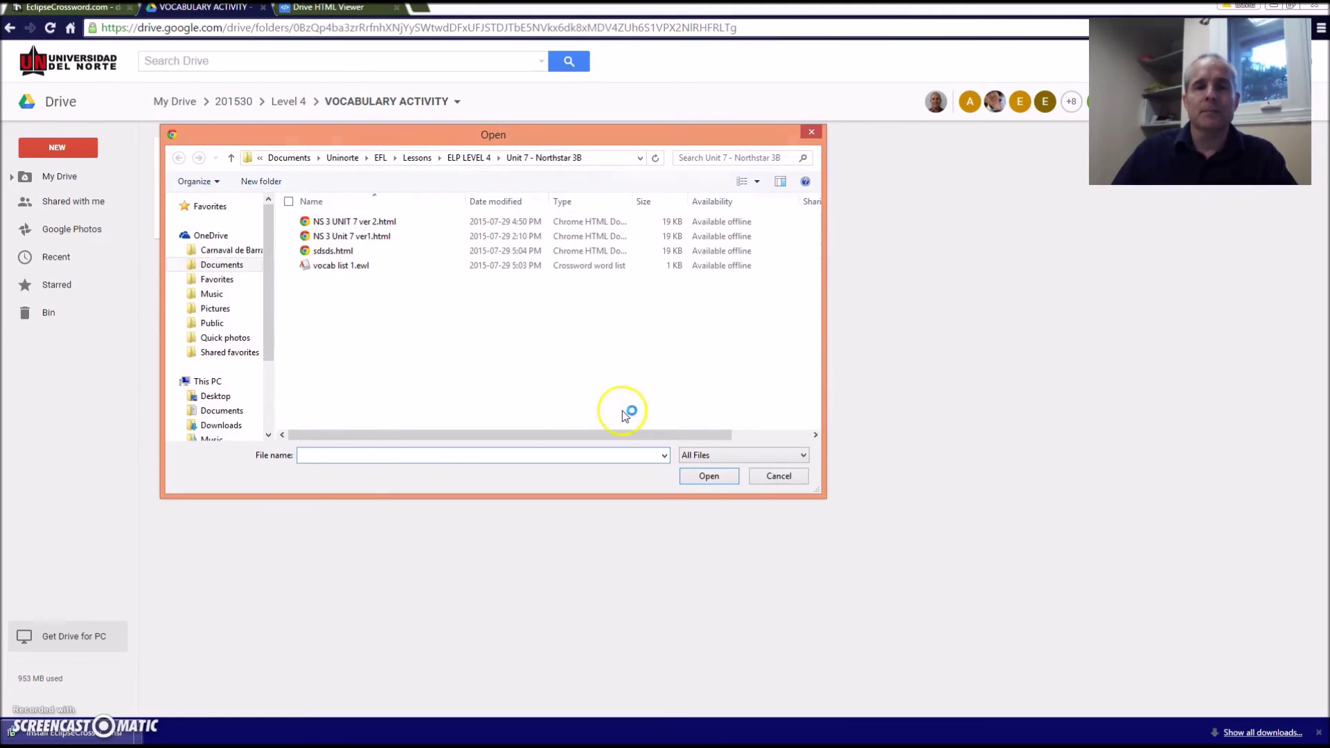
click(710, 476)
click(773, 485)
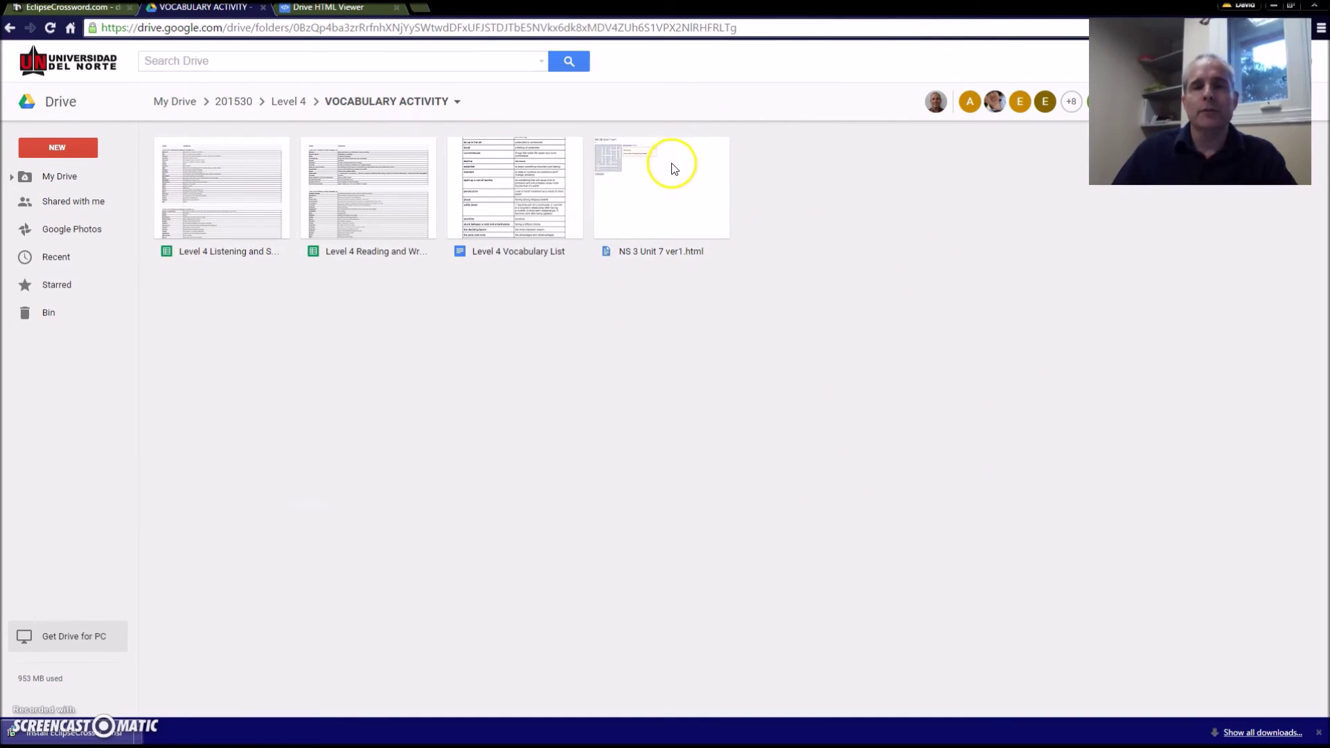
click(671, 196)
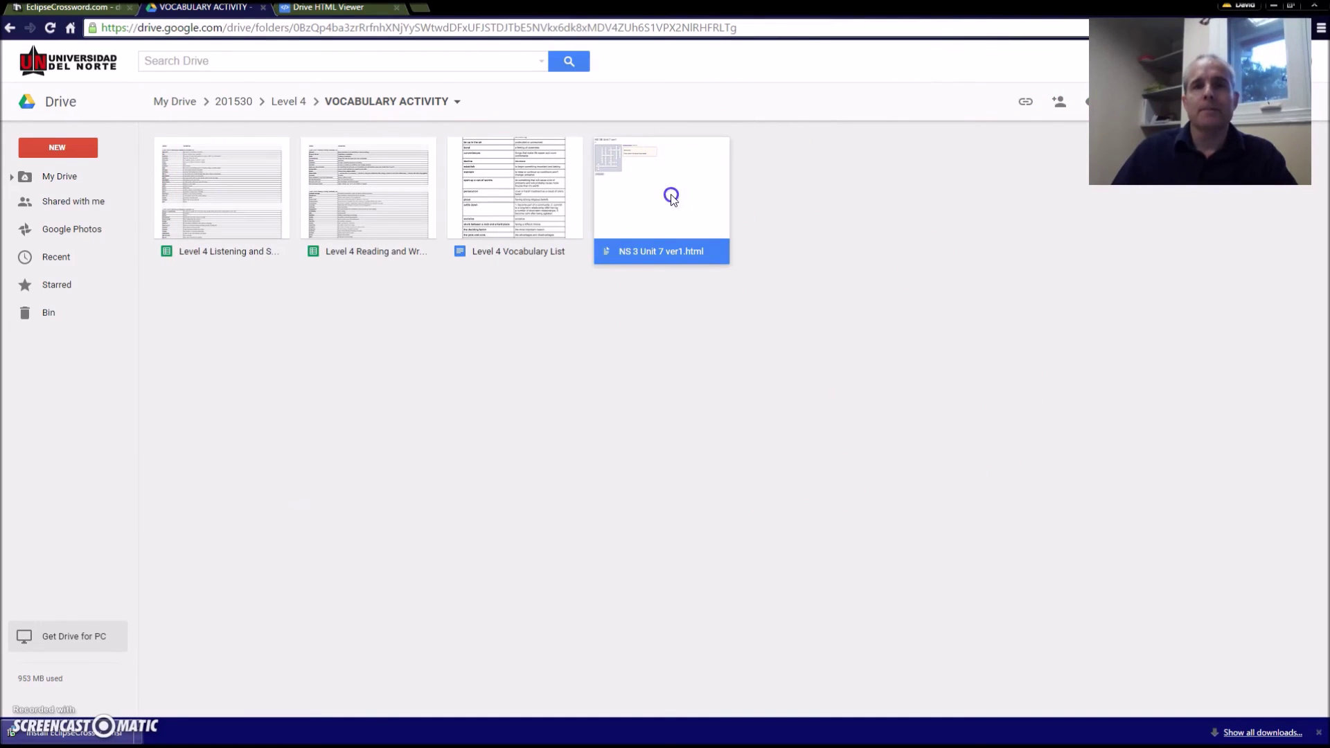
double_click(671, 196)
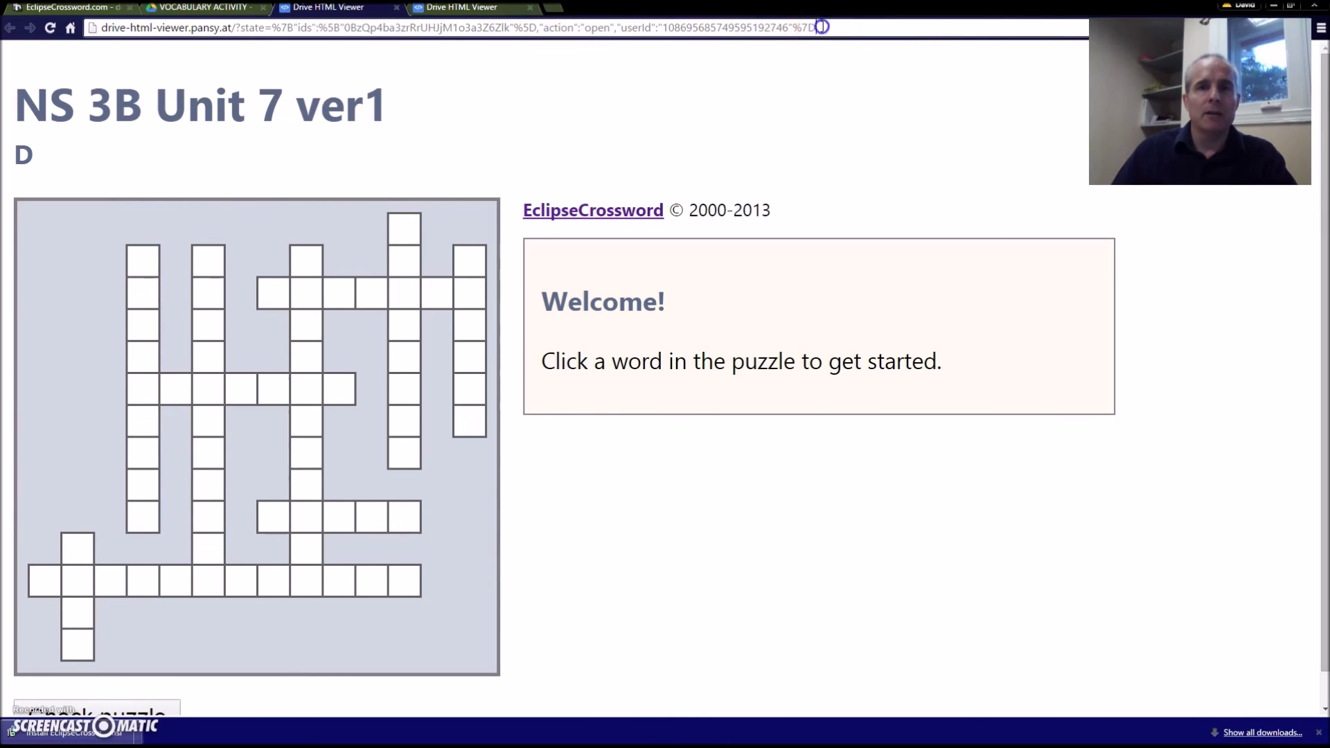
Select the full web address of the NS 3B Unit 7 ver1 crossword page in HTML Viewer
click(823, 26)
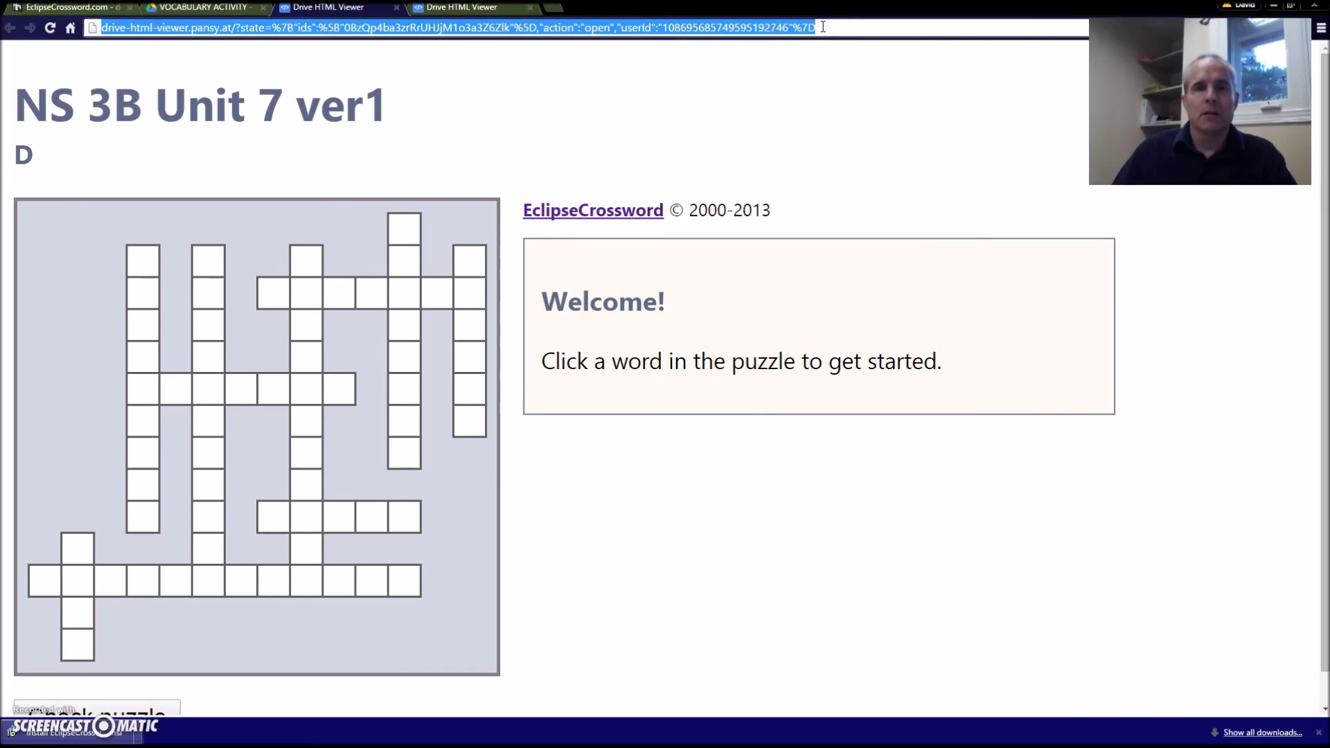